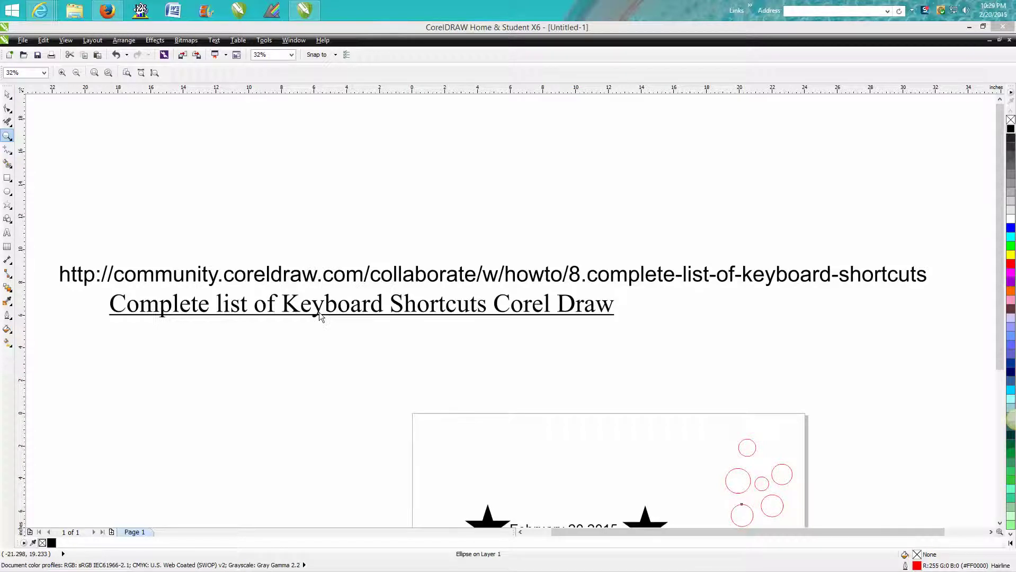
Zoom out from the shortcuts note and marquee-zoom onto the two stars and 'February 20 2015'
drag(104, 285, 648, 342)
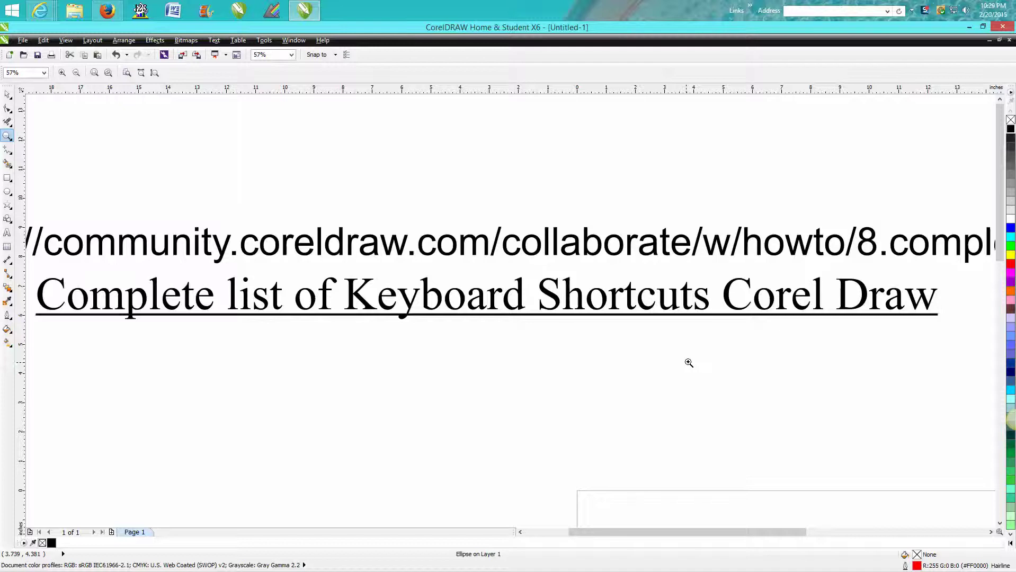
scroll(690, 361, down, 3)
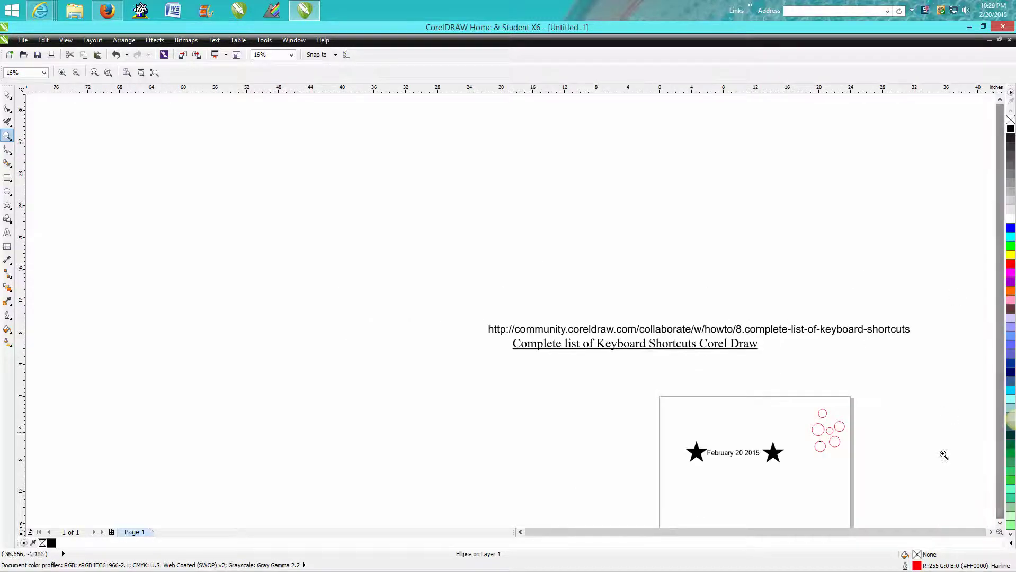
click(1000, 523)
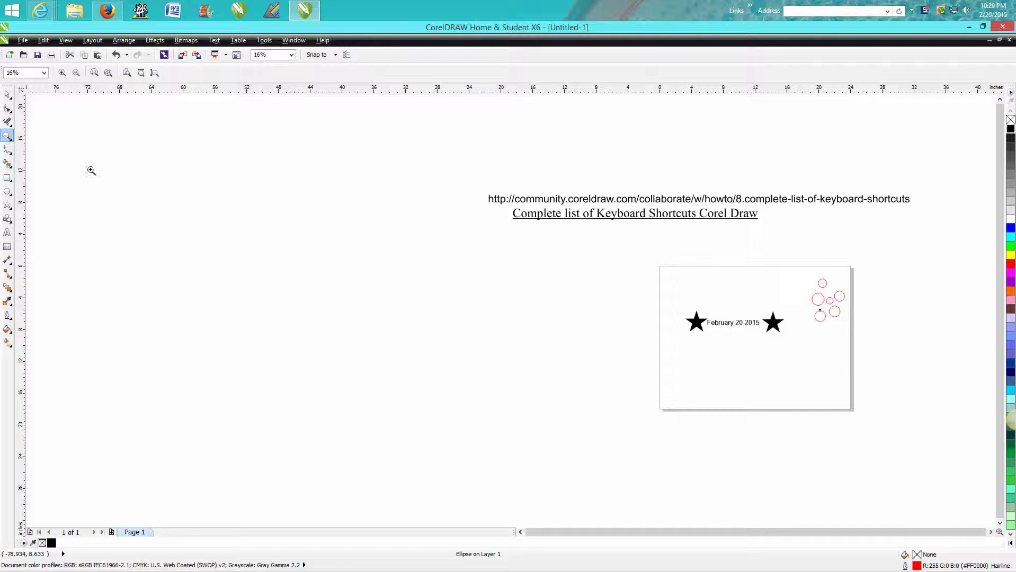
drag(651, 288, 843, 374)
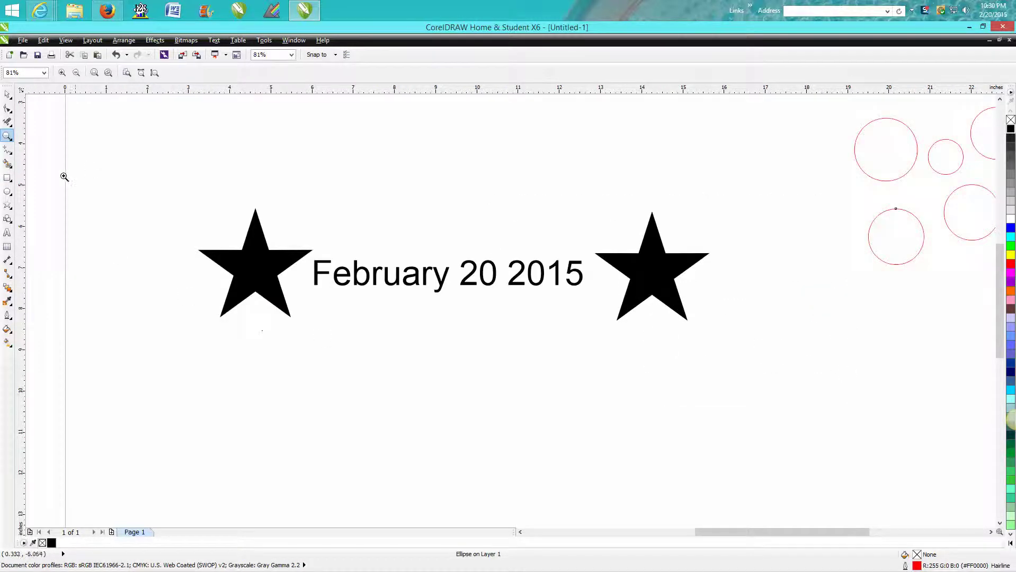
With the Pick tool, marquee-select the left star, right star and 'February 20 2015' text
click(7, 94)
click(265, 259)
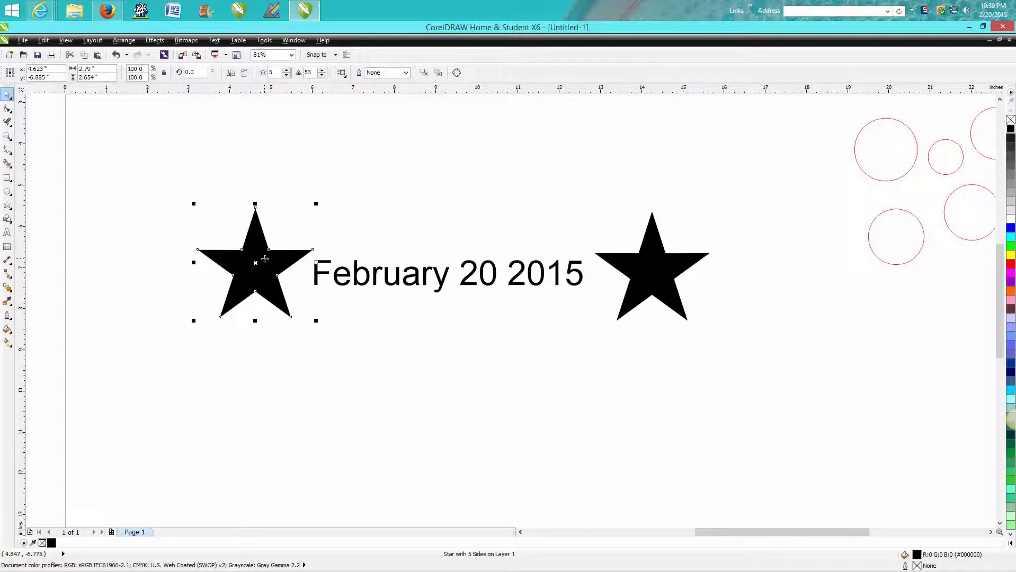
click(310, 214)
drag(155, 170, 794, 356)
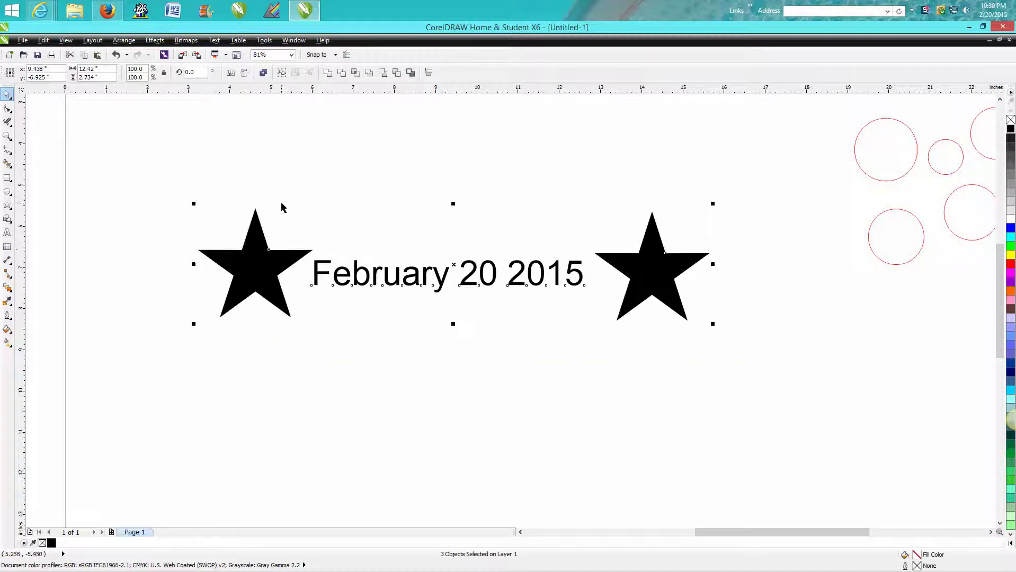
click(254, 207)
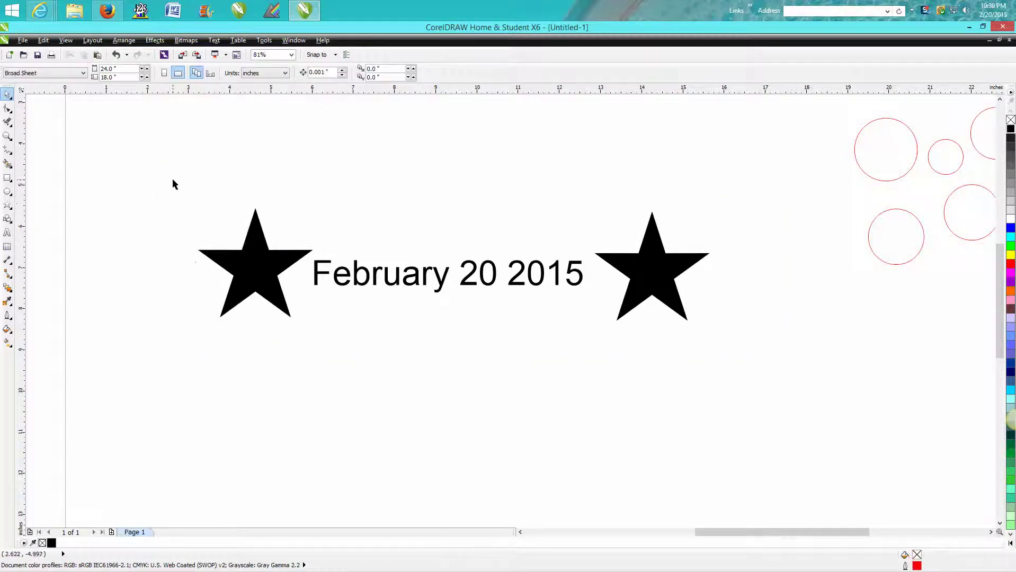
drag(172, 179, 745, 355)
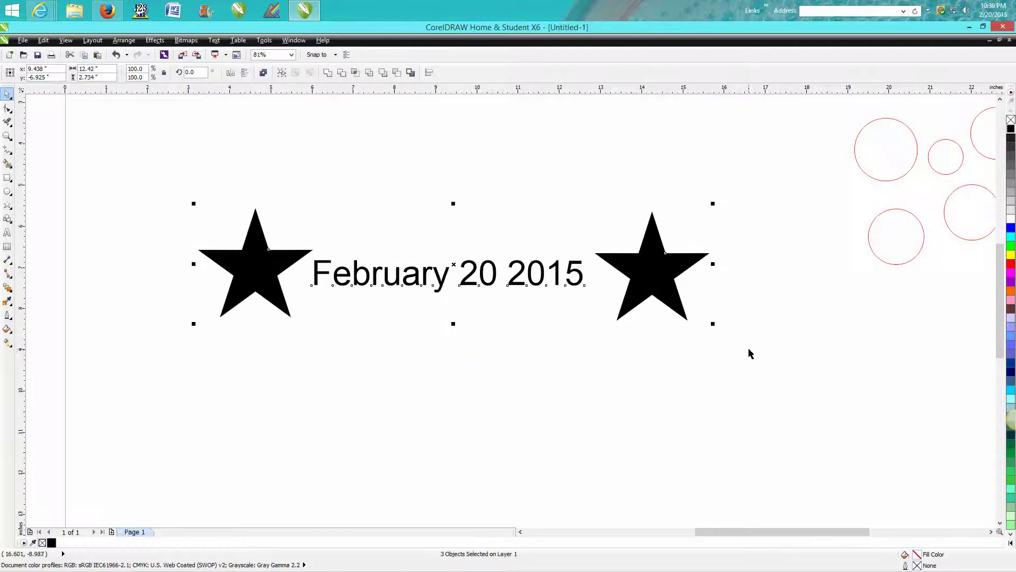
Frame the selection with a 12.42 x 2.734 inch hairline rectangle and zoom to check it
double_click(8, 179)
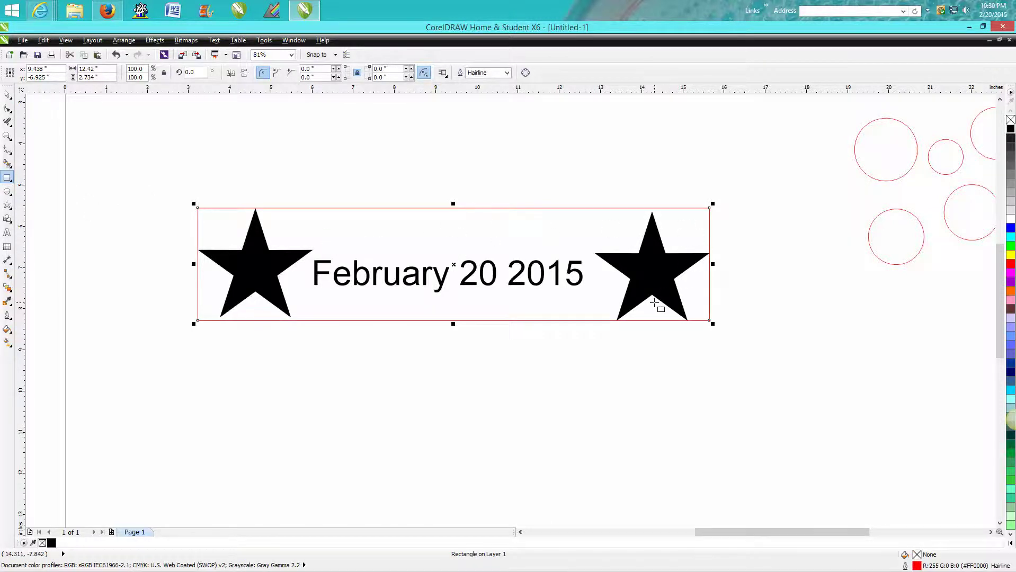
click(7, 135)
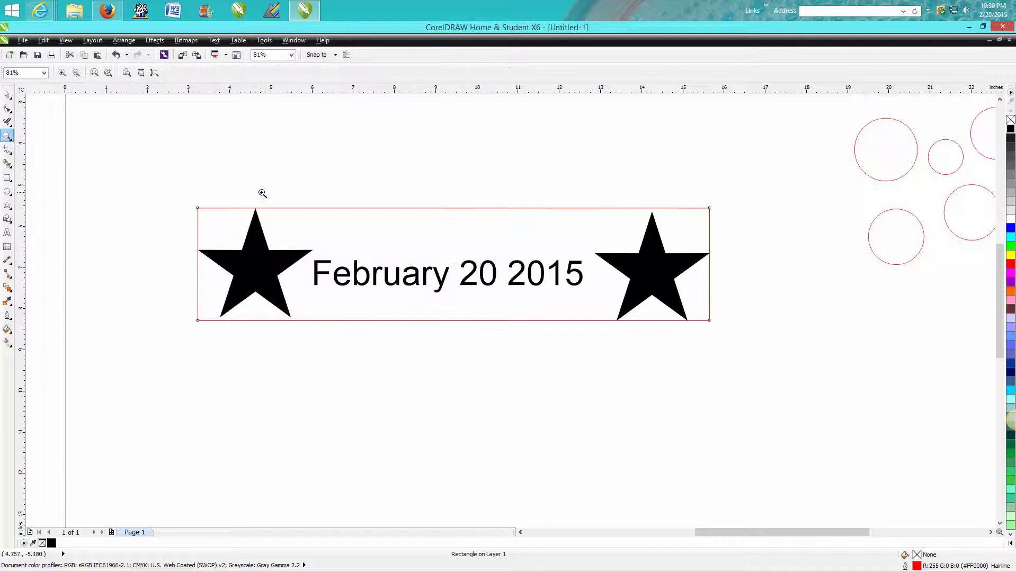
click(277, 223)
scroll(685, 282, down, 2)
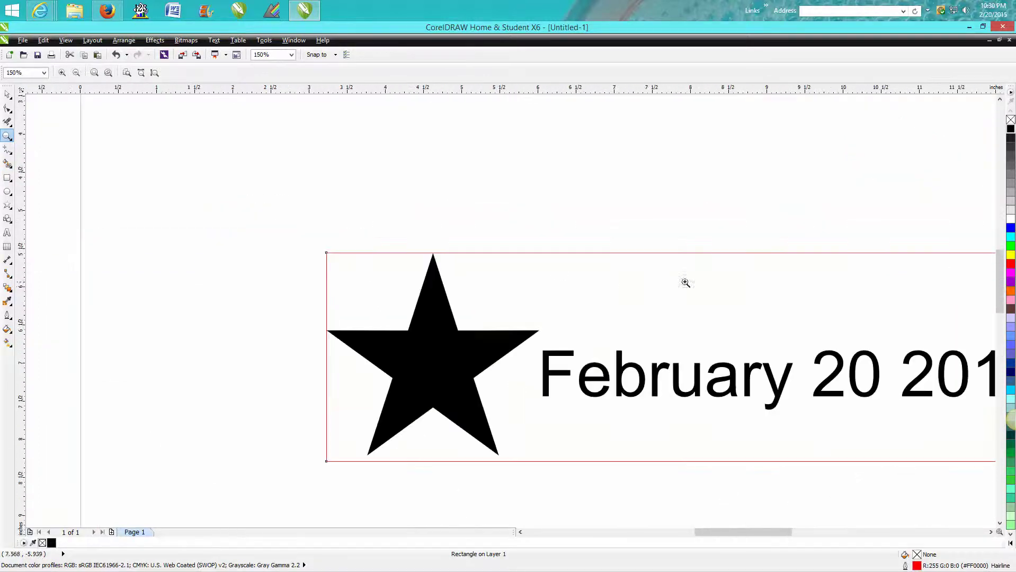
scroll(954, 288, down, 2)
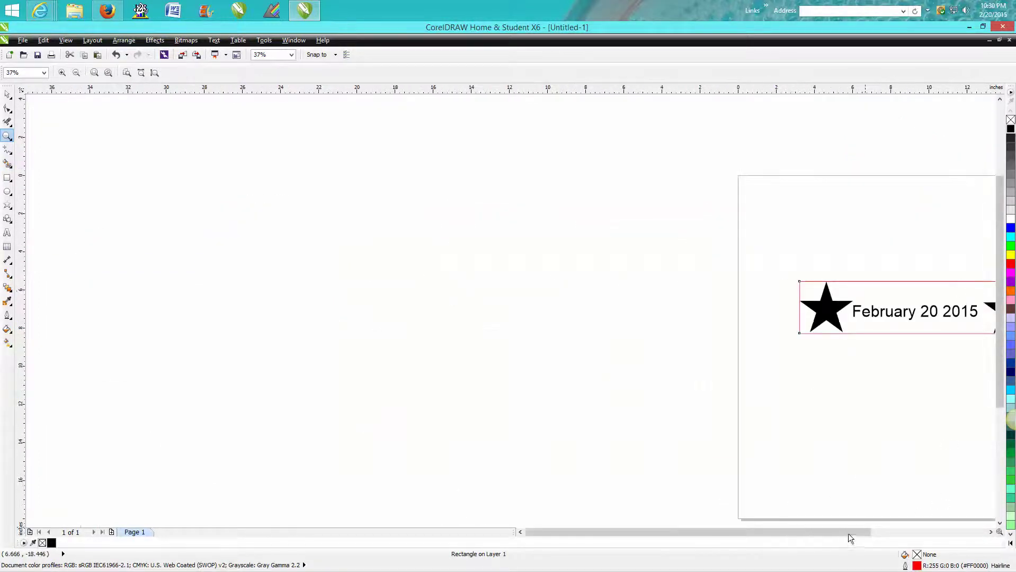
scroll(849, 539, right, 5)
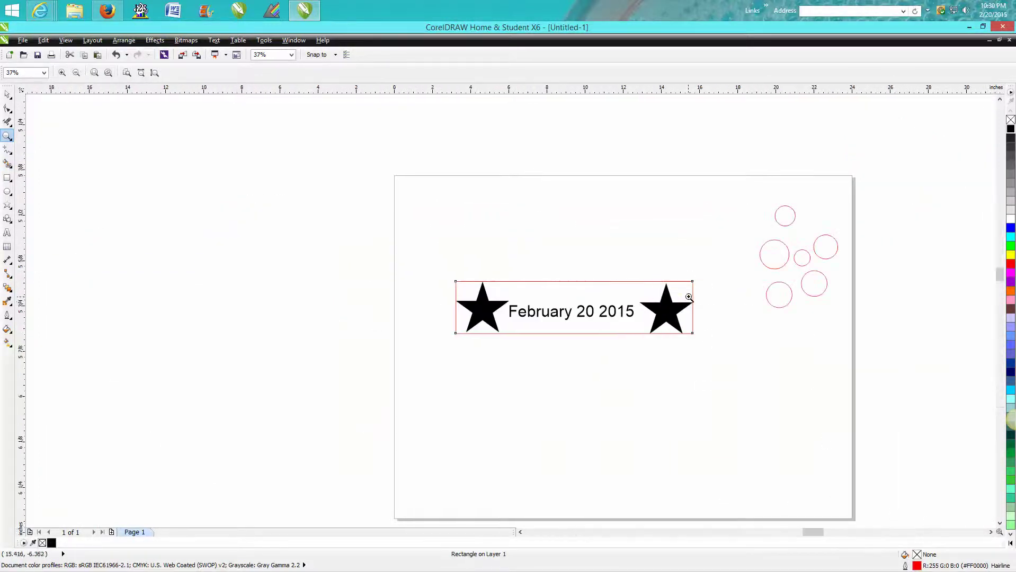
scroll(688, 297, up, 6)
scroll(556, 291, down, 2)
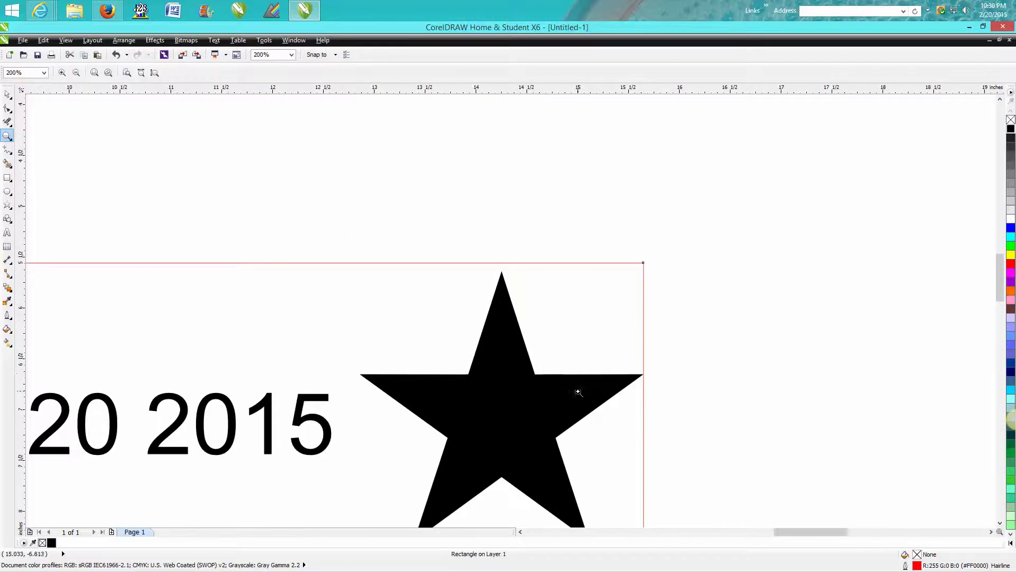
scroll(578, 393, down, 1)
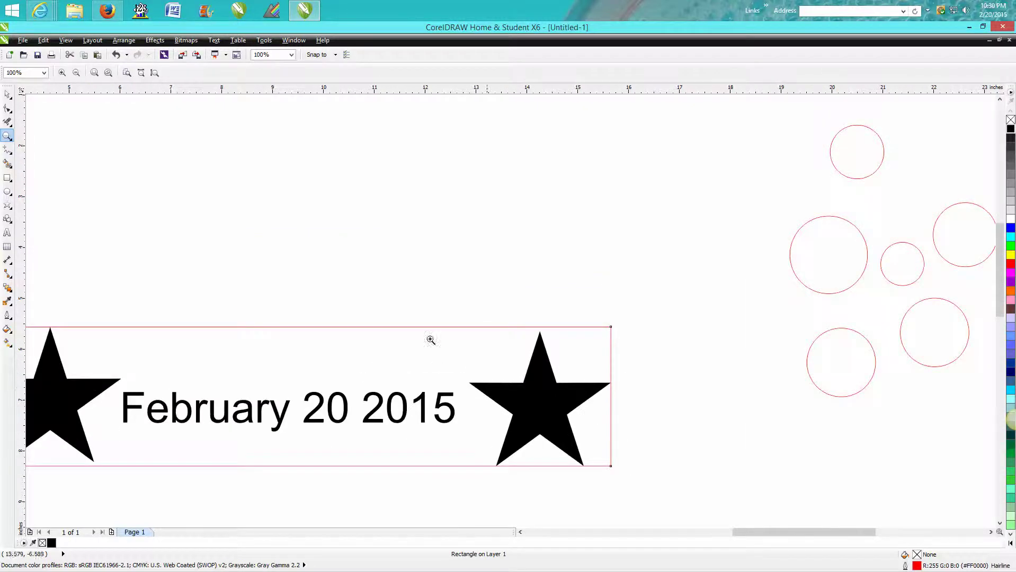
click(8, 94)
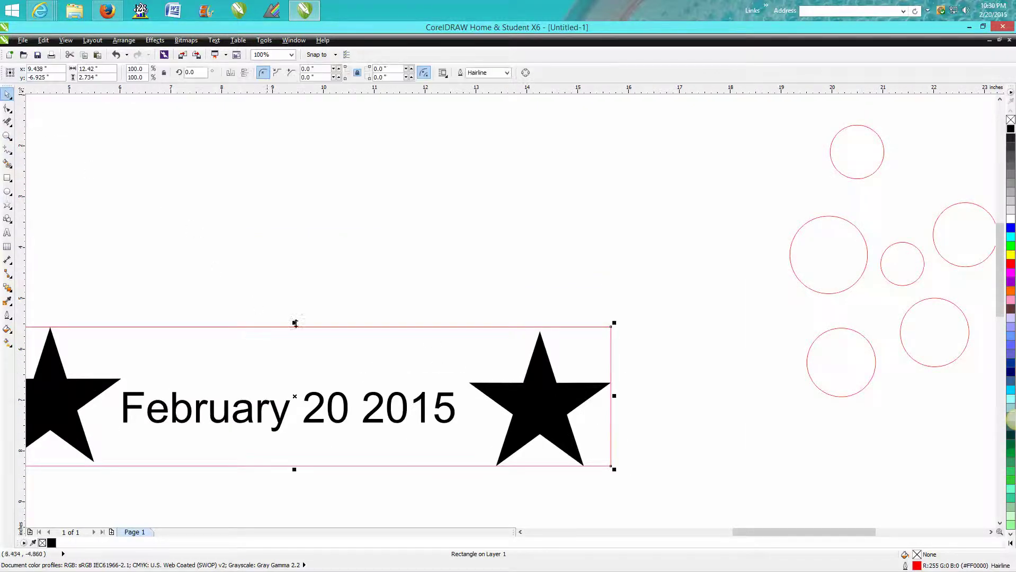
drag(292, 387, 362, 282)
click(116, 55)
scroll(394, 342, down, 1)
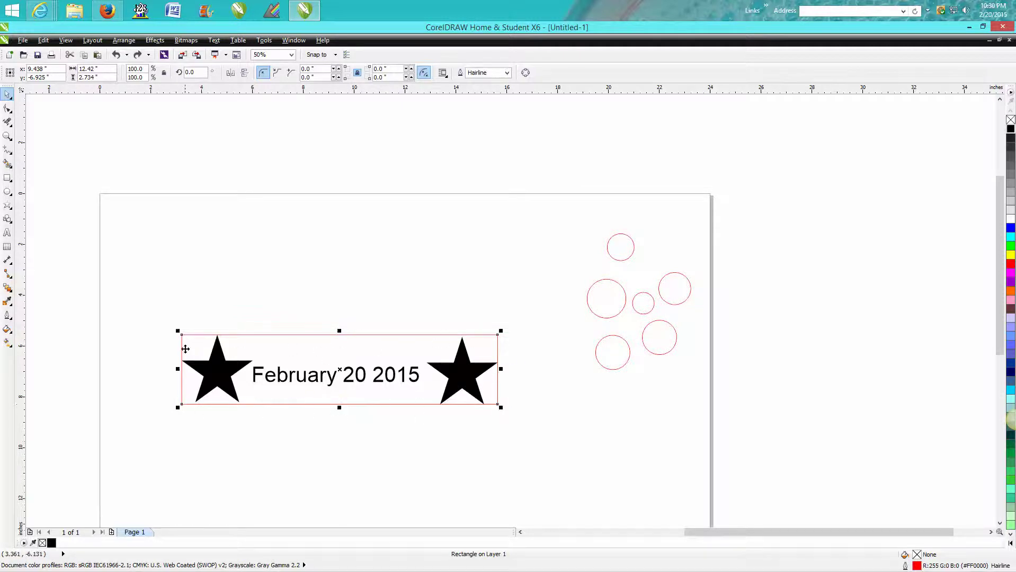
click(8, 177)
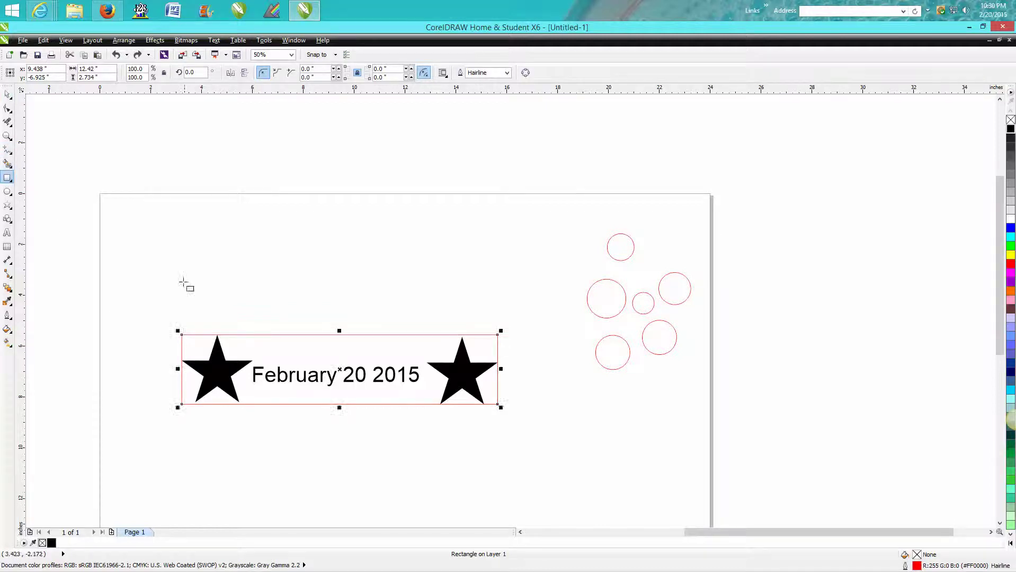
drag(160, 314, 532, 434)
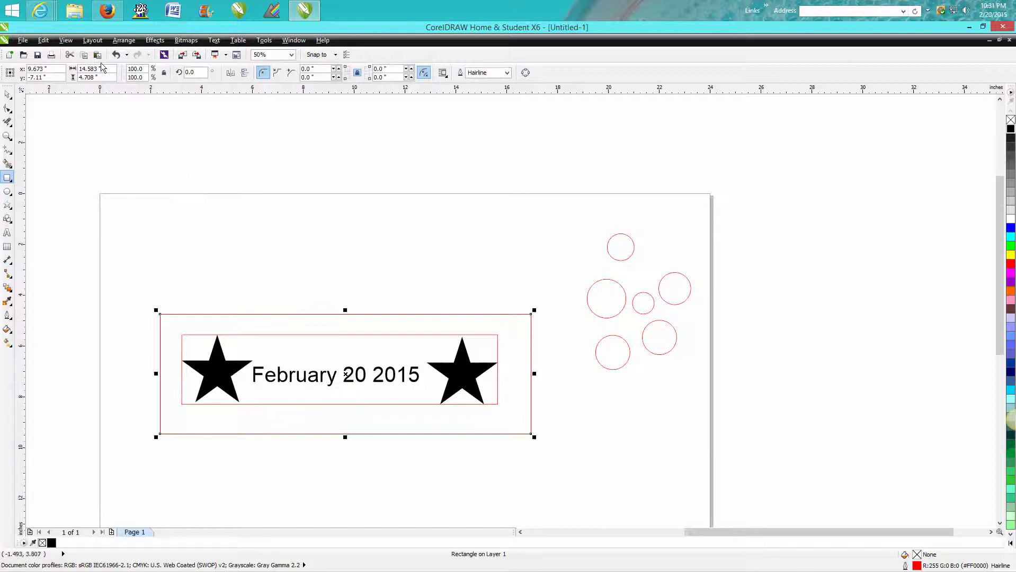
click(116, 55)
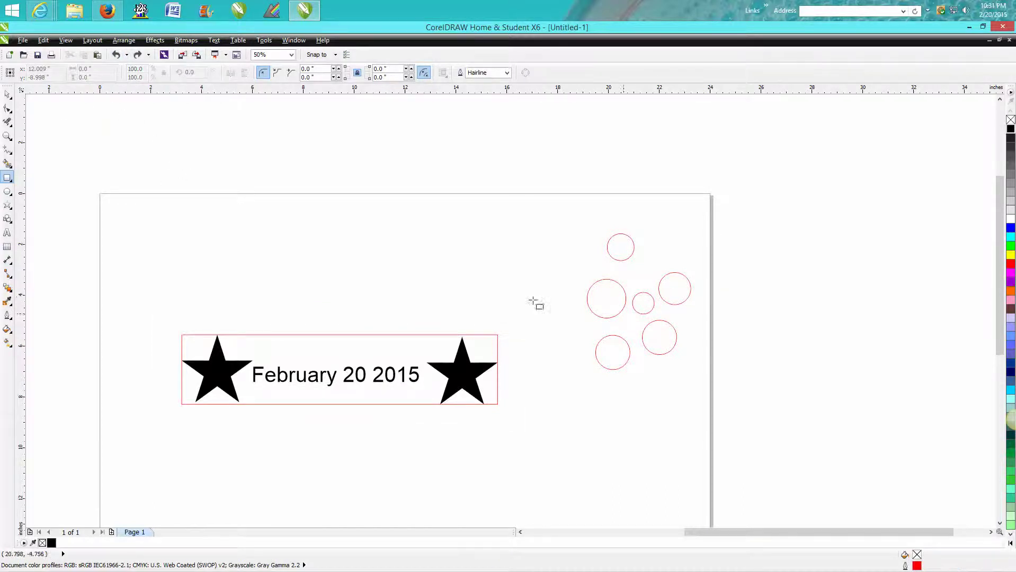
Select the red frame rectangle around the stars and date and delete it
click(8, 94)
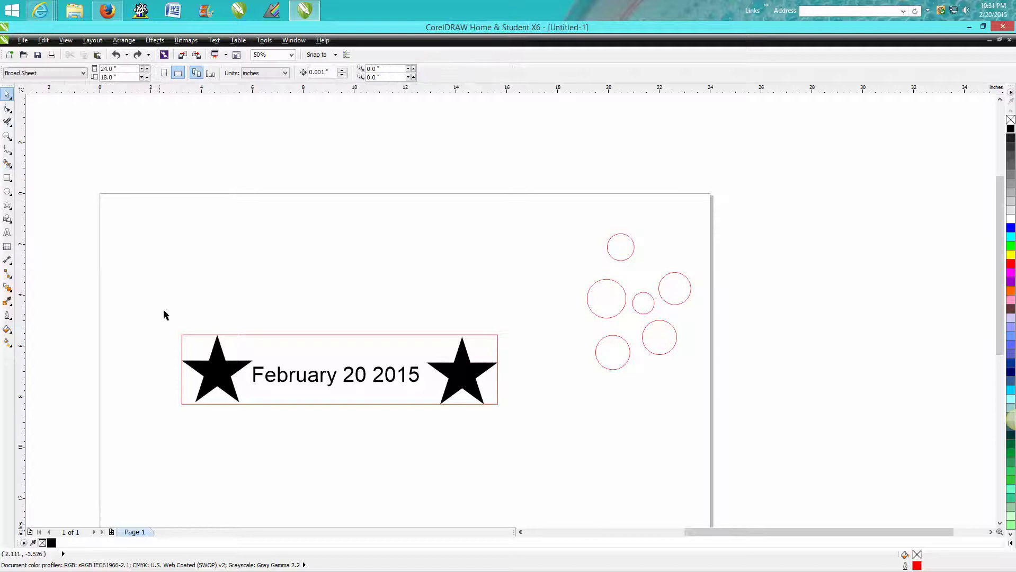
click(262, 336)
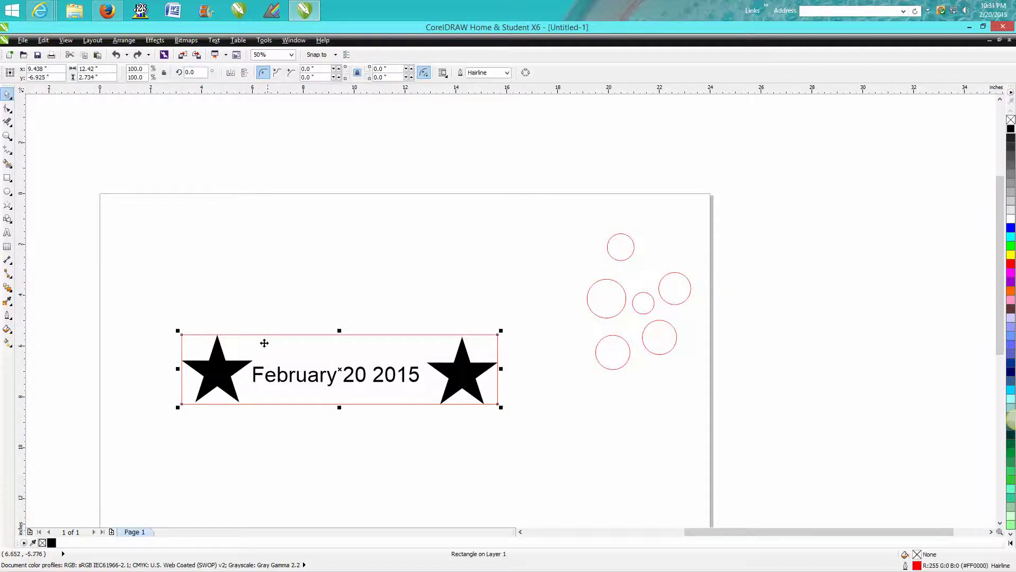
key(Delete)
Marquee-select the stars and date, then marquee-select all the red circles
drag(207, 384, 517, 450)
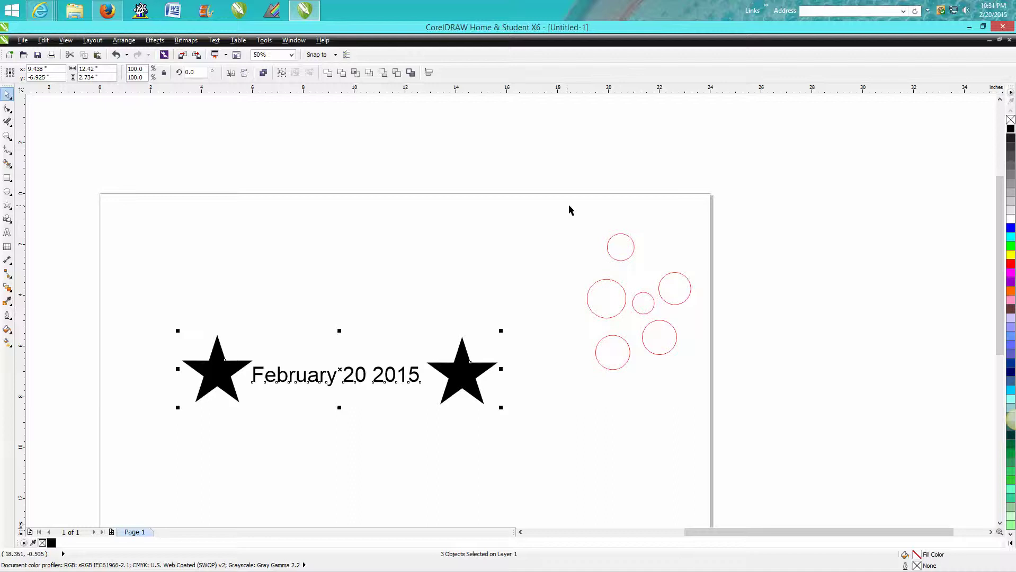
drag(568, 206, 705, 386)
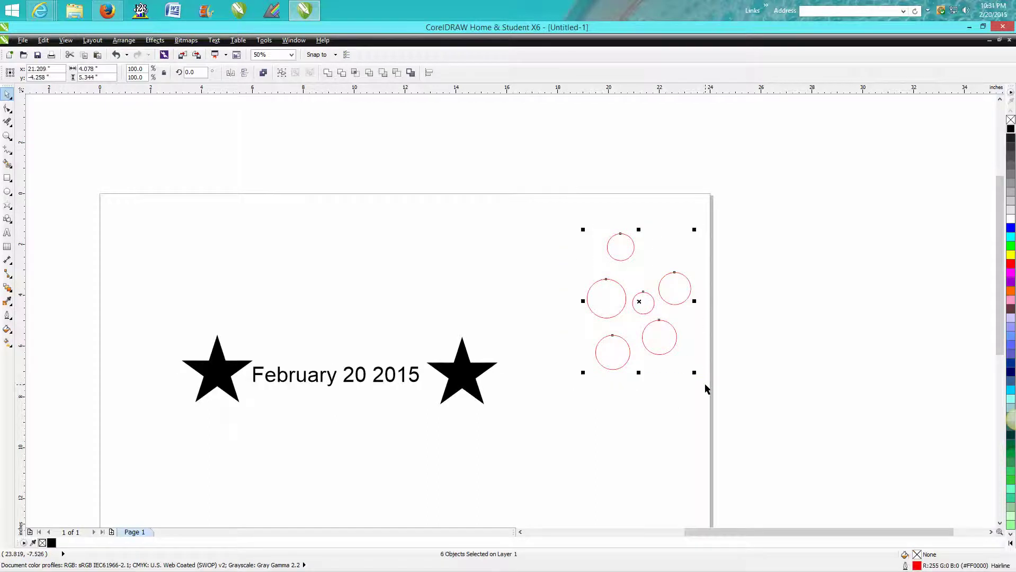
click(705, 389)
Shift-click the middle, top, left and two bottom circles into one selection, then clear it
click(648, 314)
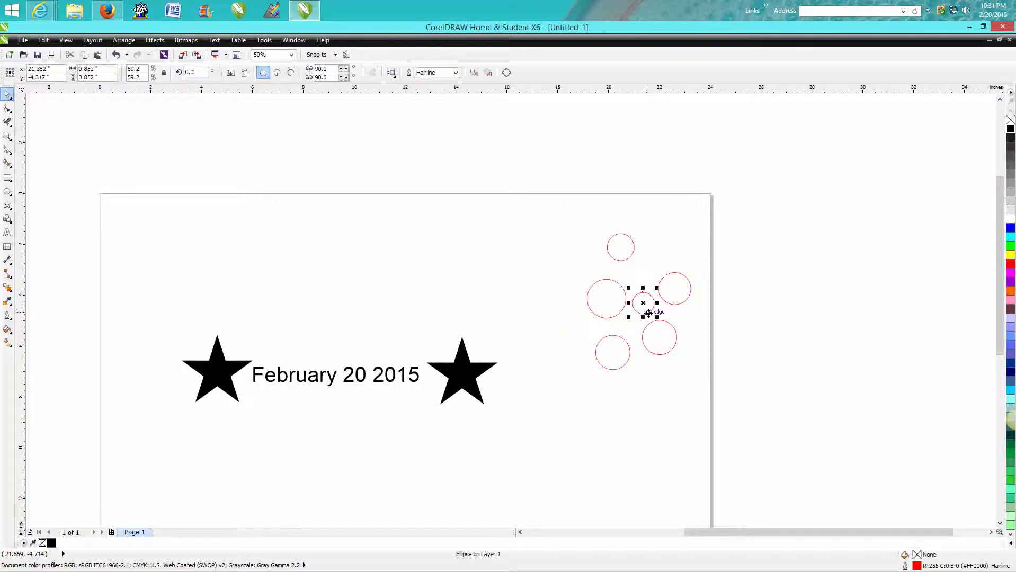
click(646, 366)
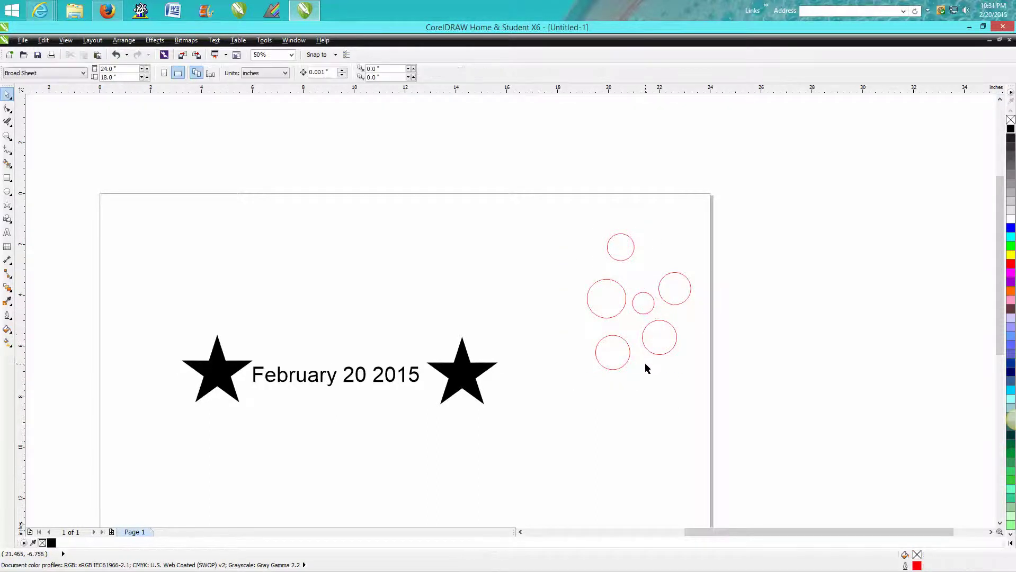
click(643, 314)
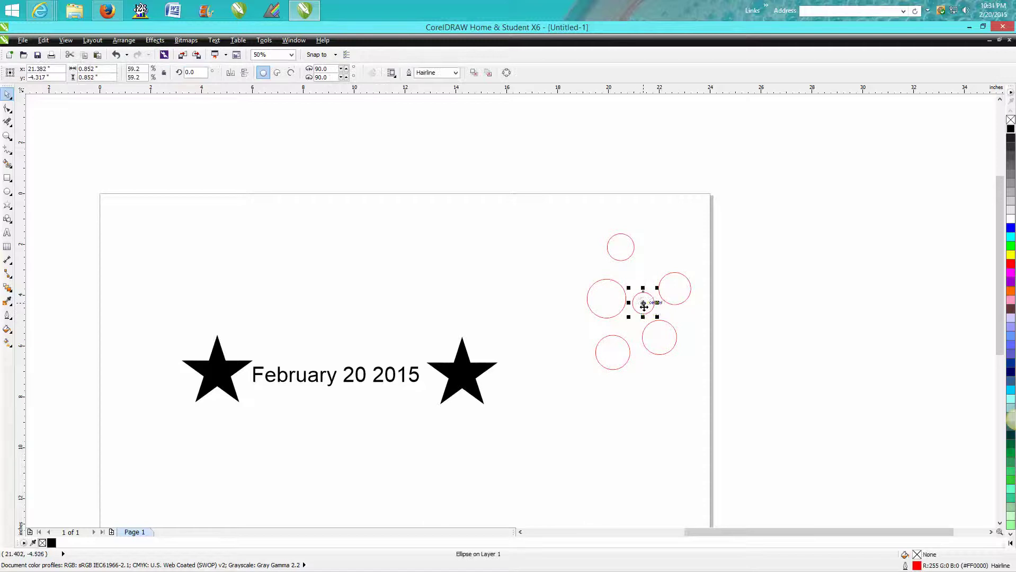
shift+click(631, 257)
shift+click(618, 285)
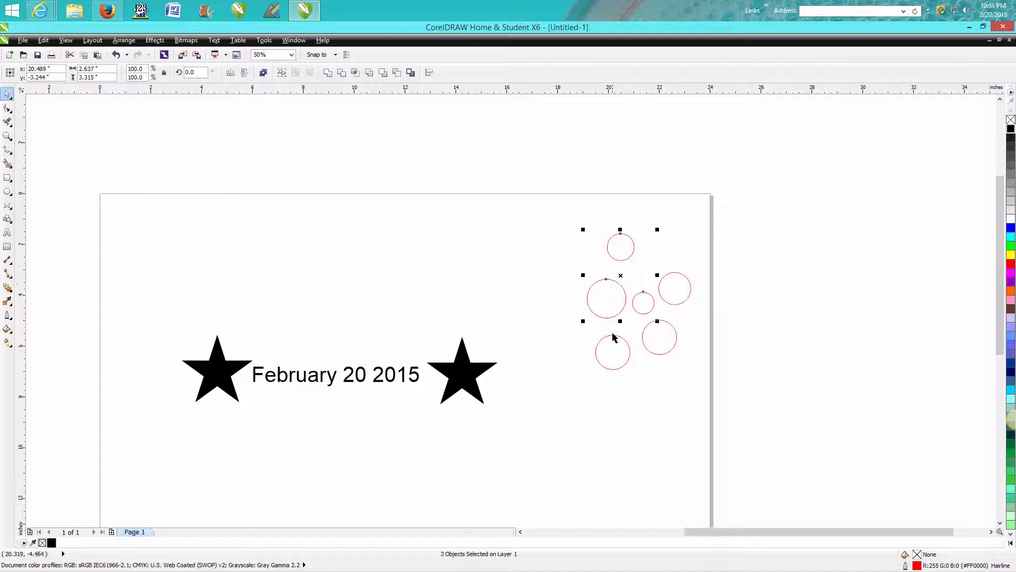
shift+click(624, 342)
shift+click(641, 342)
click(549, 480)
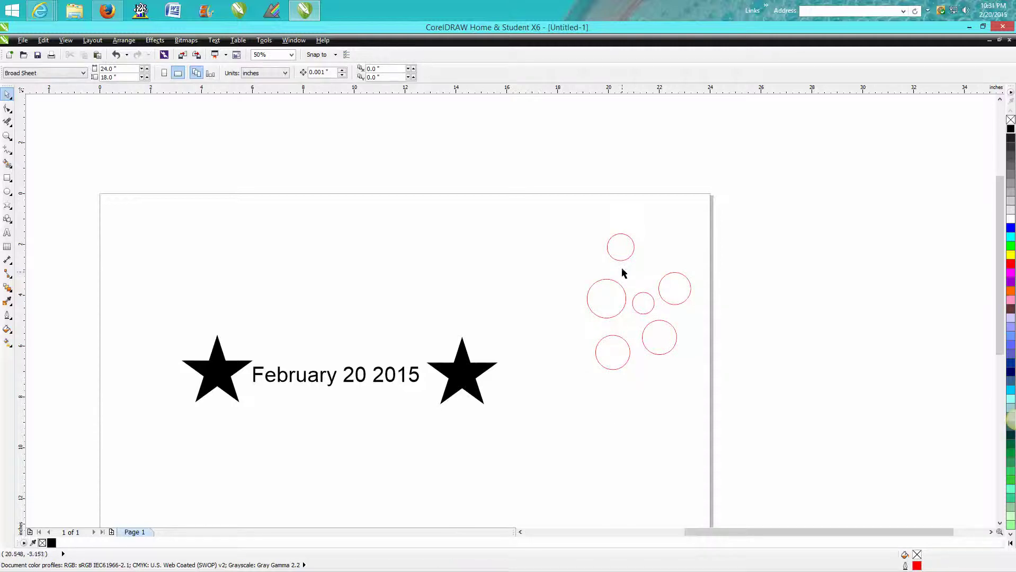
Shift-select the top, left, bottom-left, bottom-right and right circles and drag them up-left
click(622, 262)
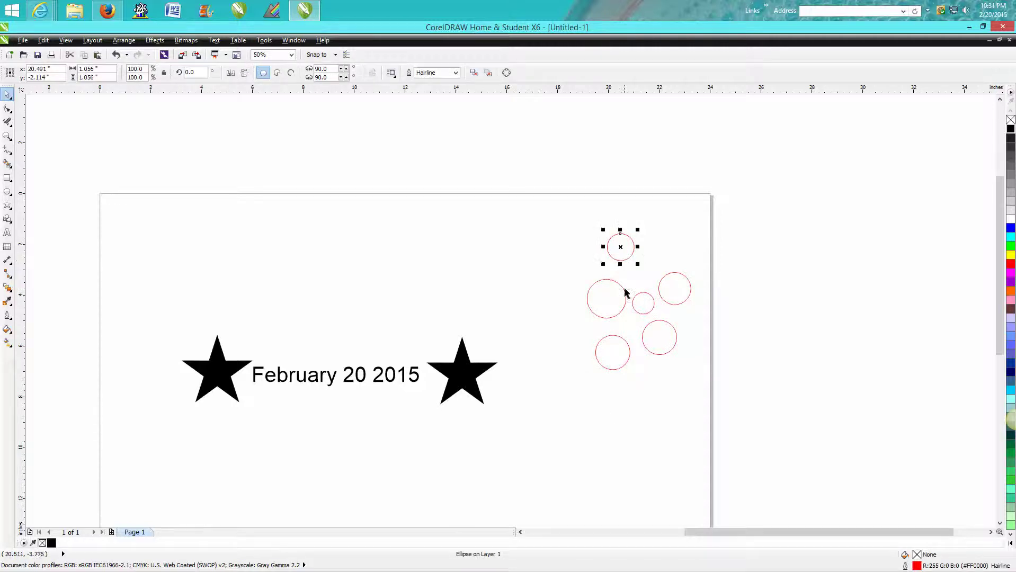
shift+click(625, 293)
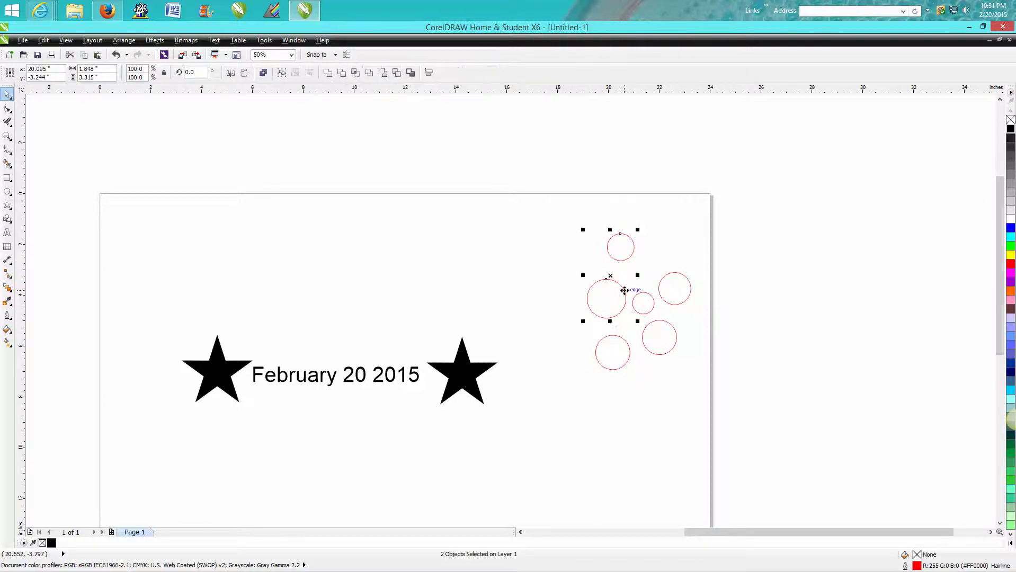
shift+click(622, 339)
shift+click(642, 343)
shift+click(667, 305)
drag(638, 302, 496, 268)
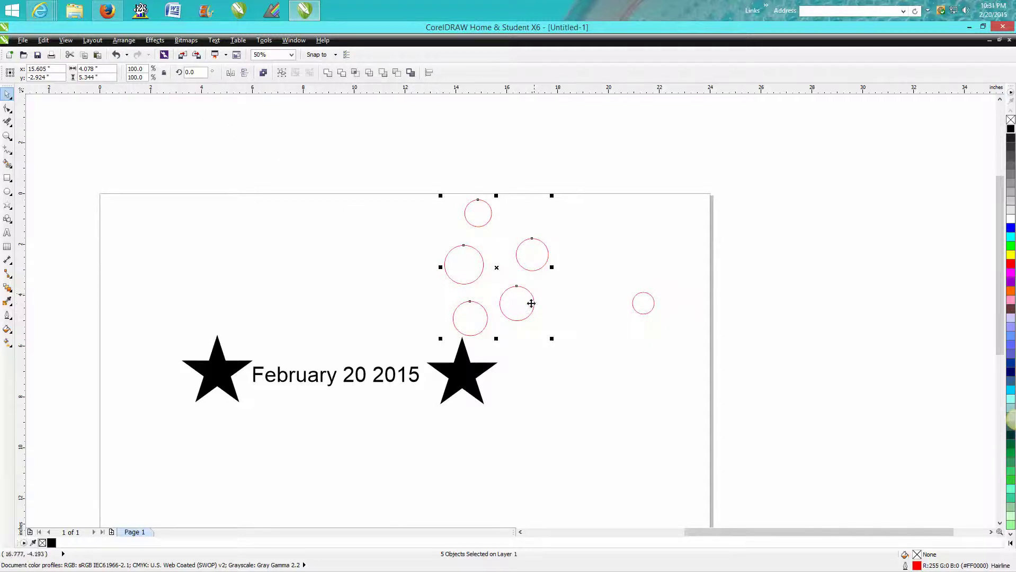
Undo the circle move and draw a 2.646-inch square above the date
click(116, 54)
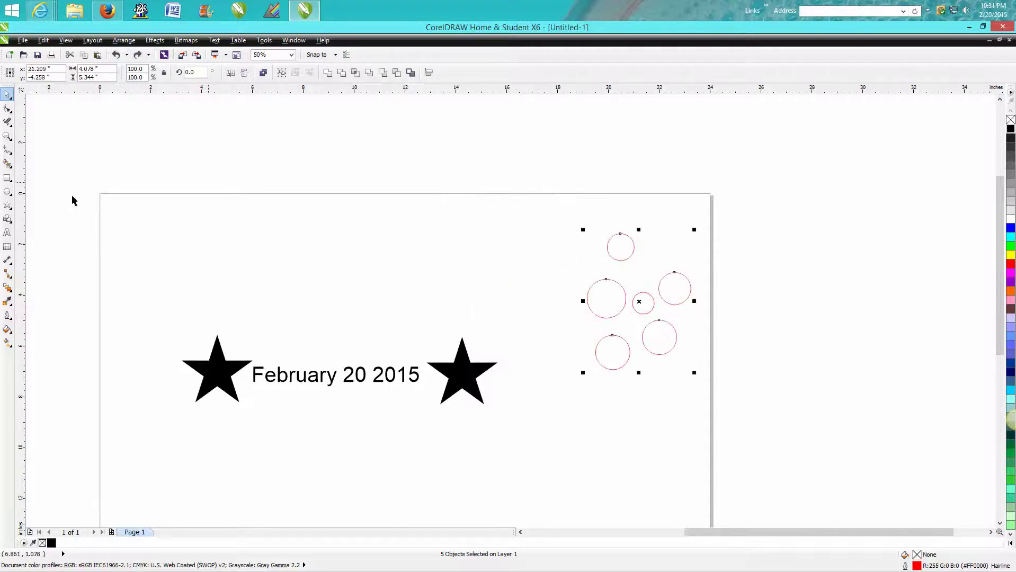
click(8, 178)
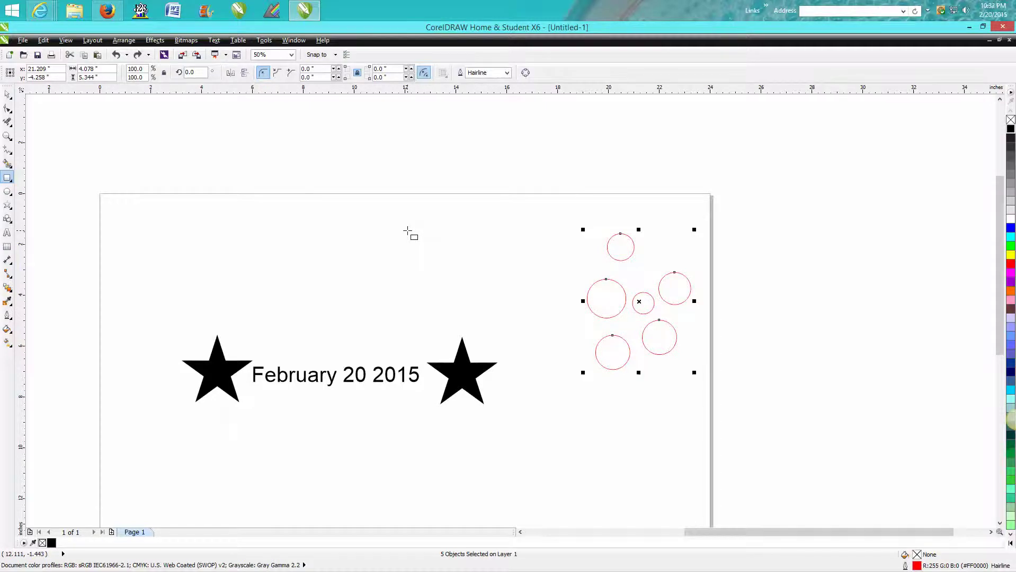
drag(407, 231, 408, 298)
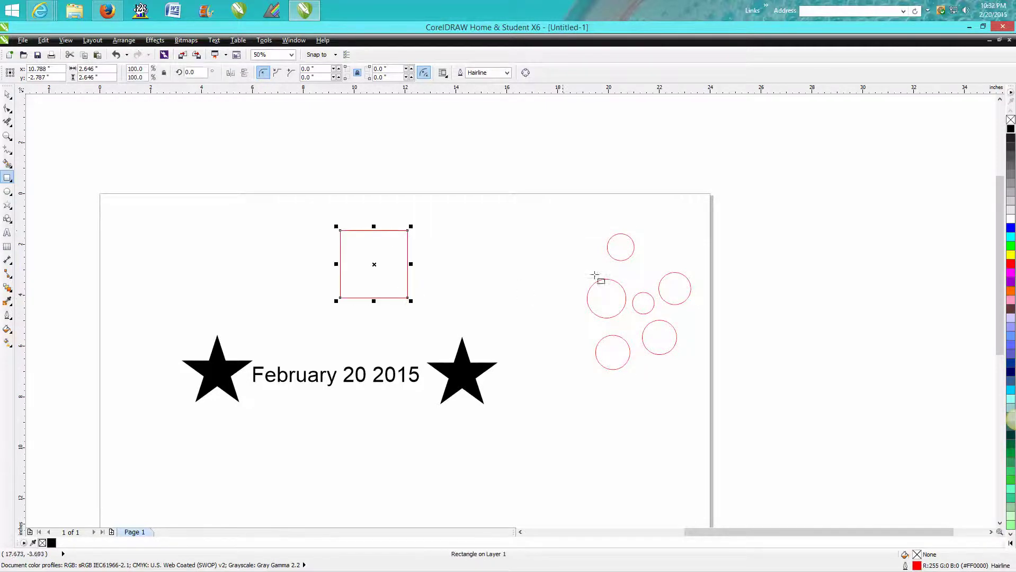
click(13, 194)
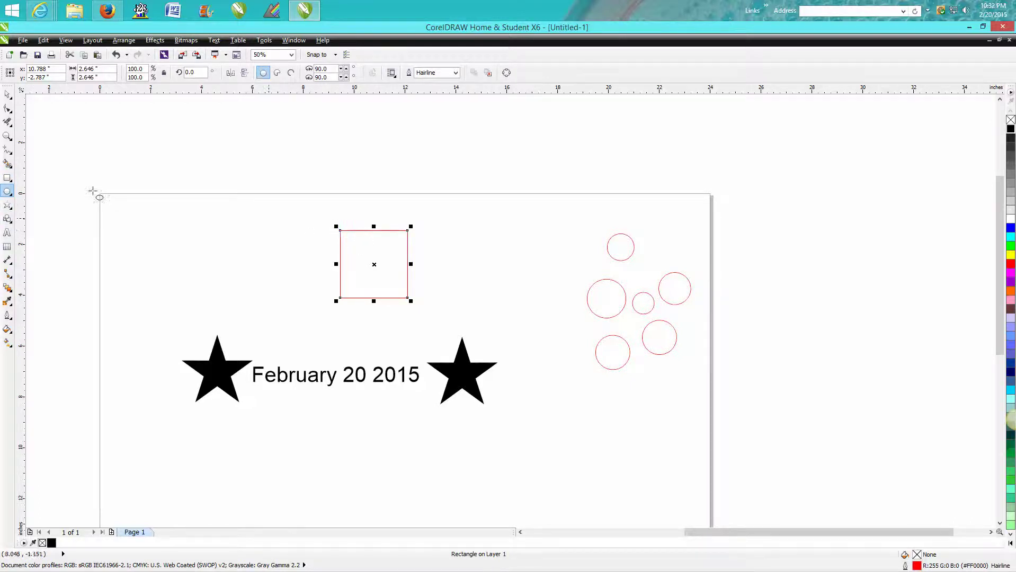
Zoom in on the square and draw two circles centred on its top-left and top-right corners
click(8, 136)
drag(310, 207, 483, 313)
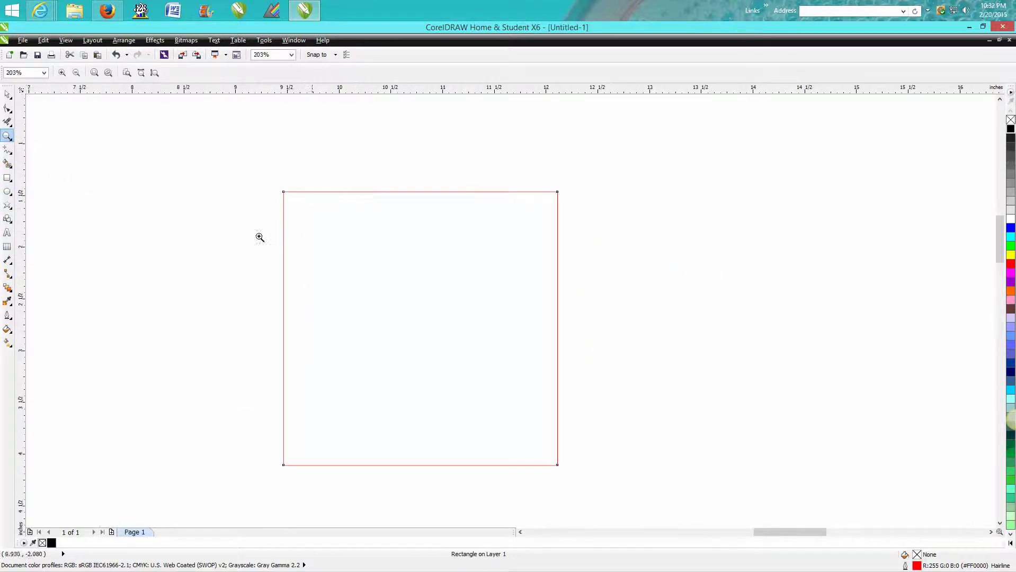
click(7, 191)
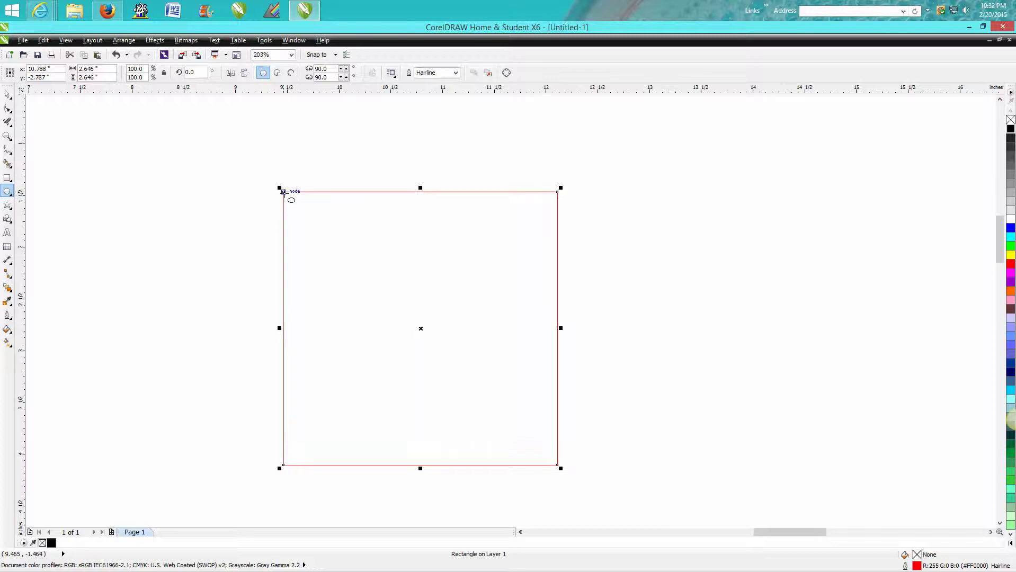
mouse_move(283, 192)
mouse_down()
mouse_move(265, 227)
mouse_move(222, 262)
mouse_up()
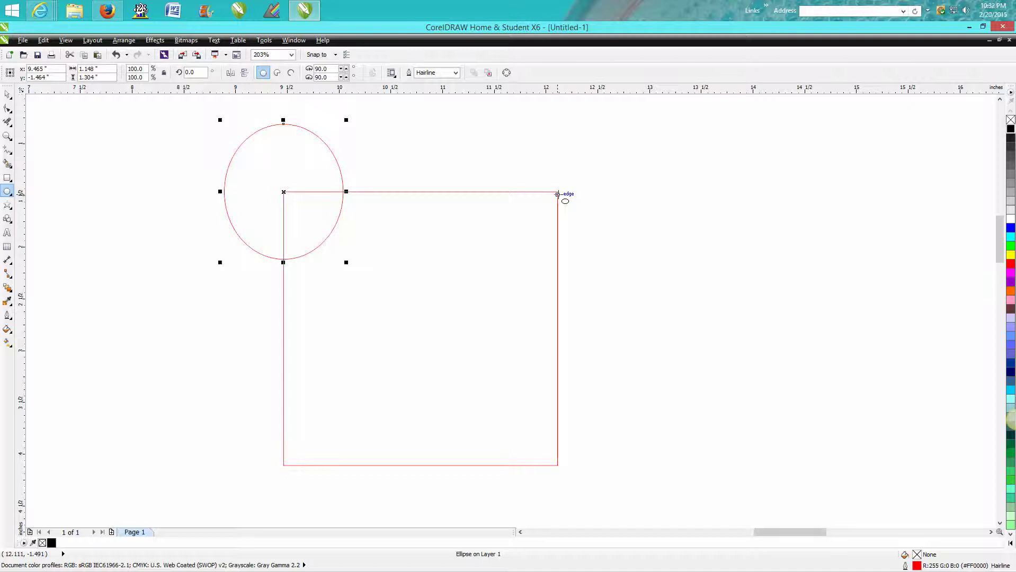
drag(557, 193, 512, 271)
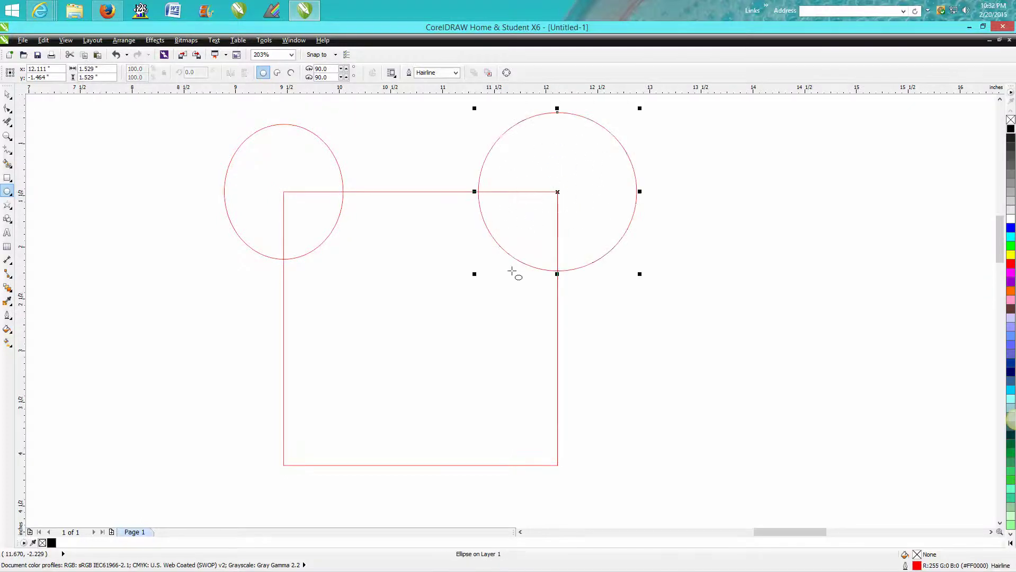
scroll(511, 271, down, 2)
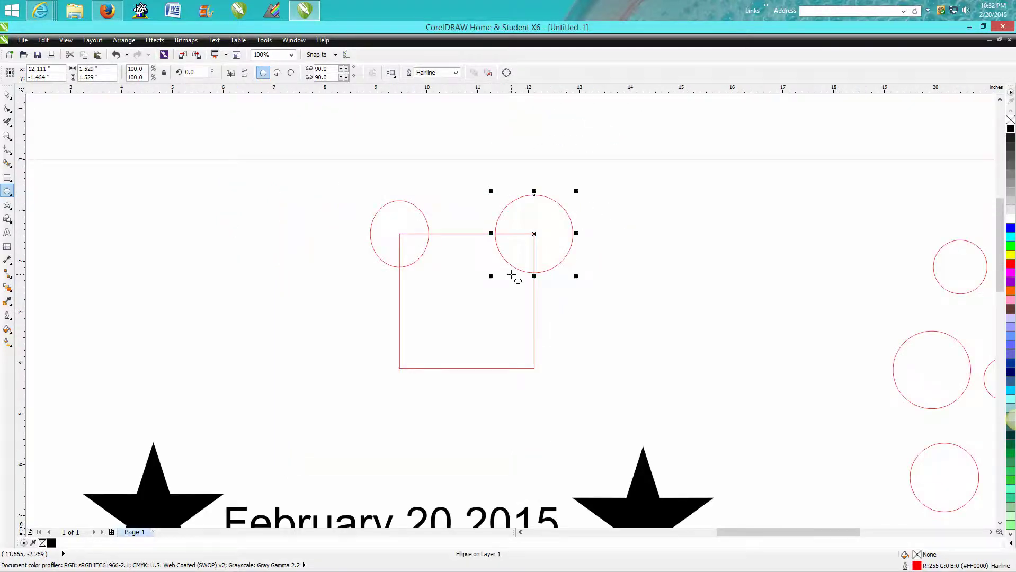
scroll(511, 275, down, 1)
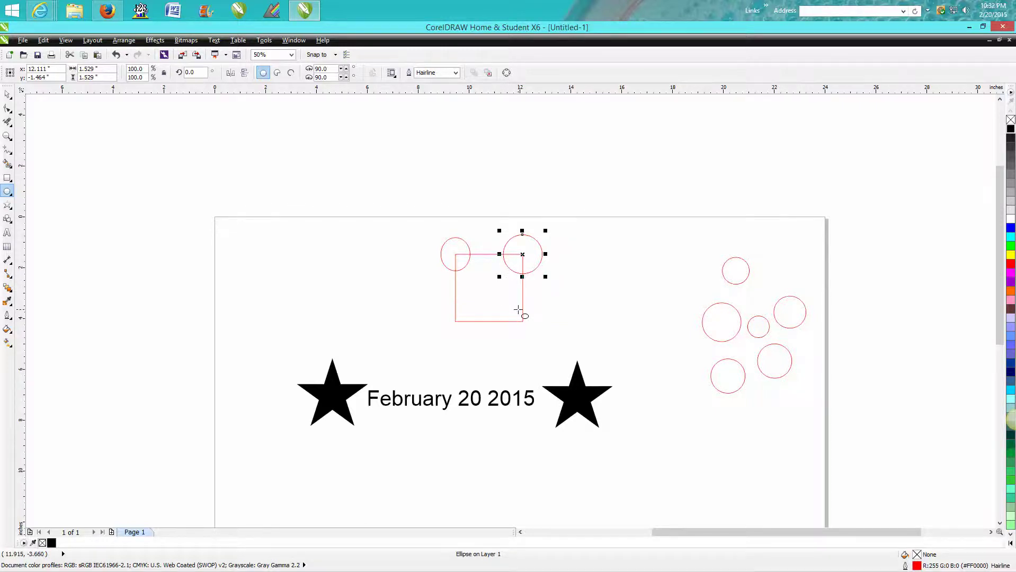
Draw a test rectangle off the page at upper left and fit all objects in view
scroll(518, 310, down, 1)
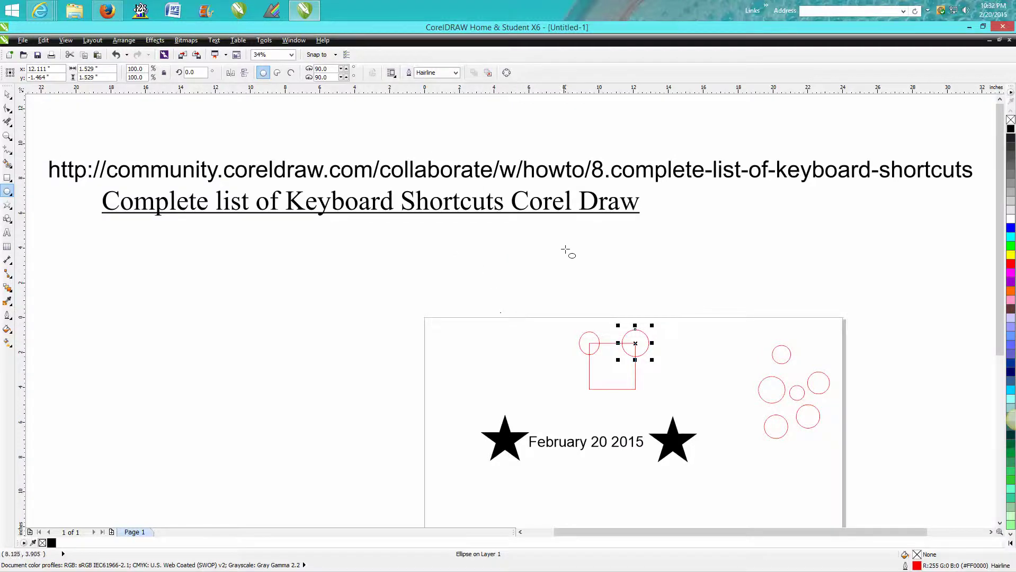
scroll(567, 252, down, 2)
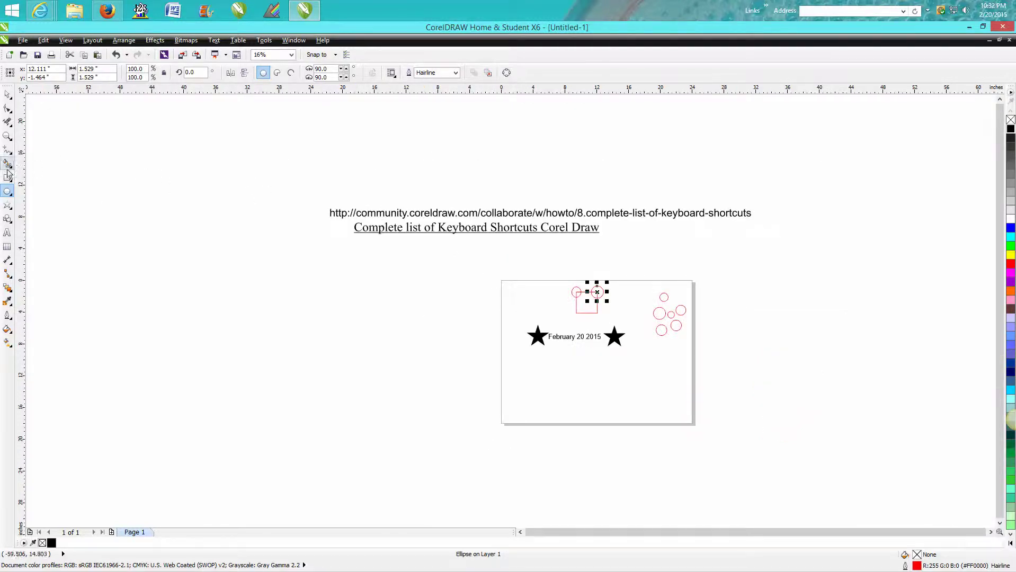
key(F6)
drag(52, 157, 106, 190)
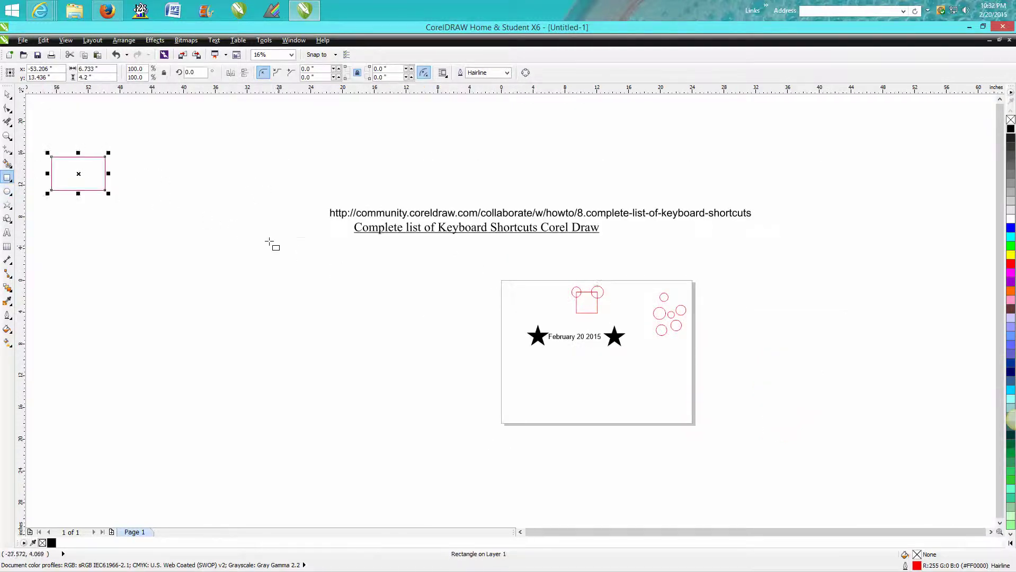
scroll(272, 244, down, 3)
scroll(330, 253, up, 12)
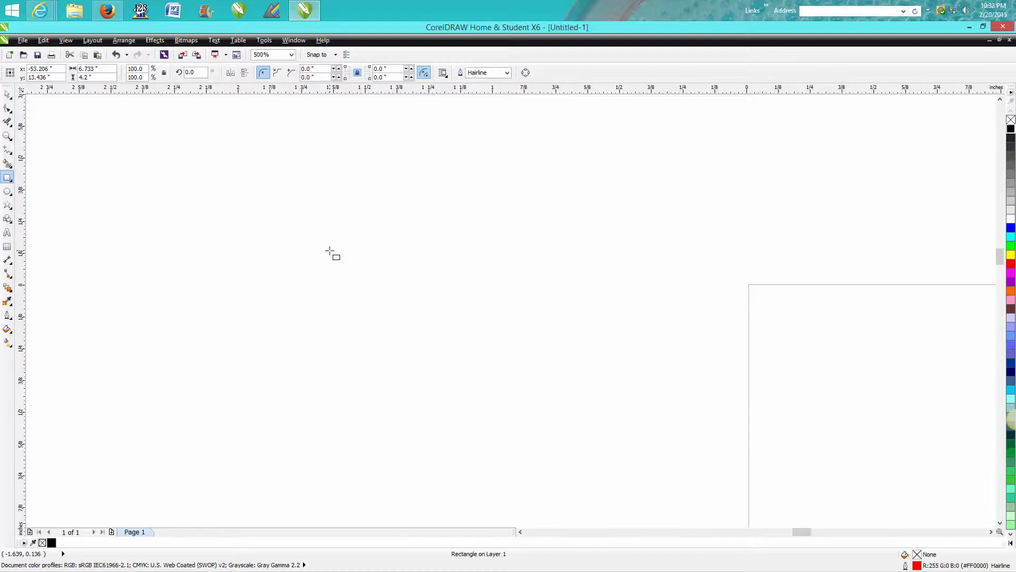
key(F4)
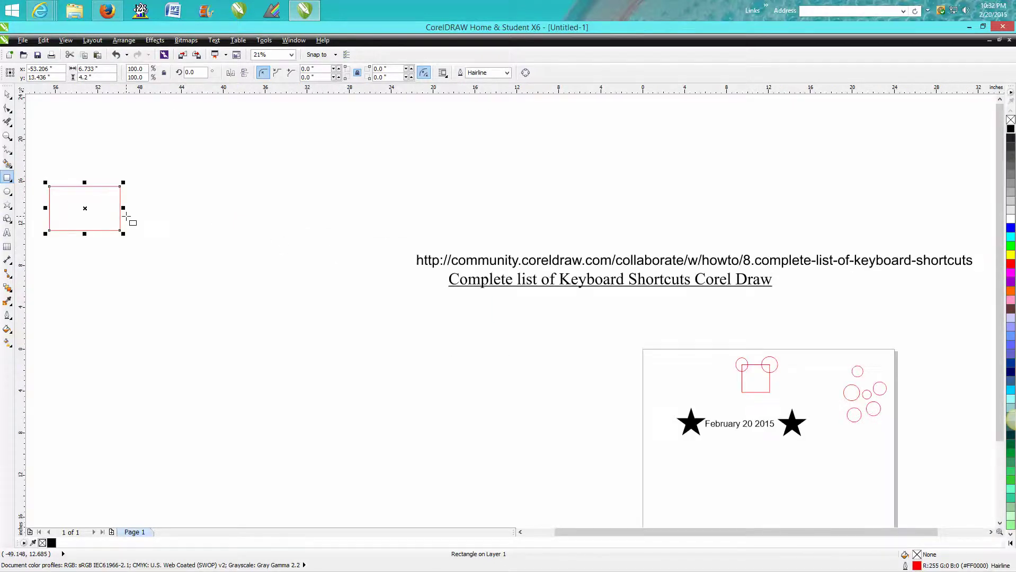
Select the off-page test rectangle with the Pick tool and delete it
click(7, 94)
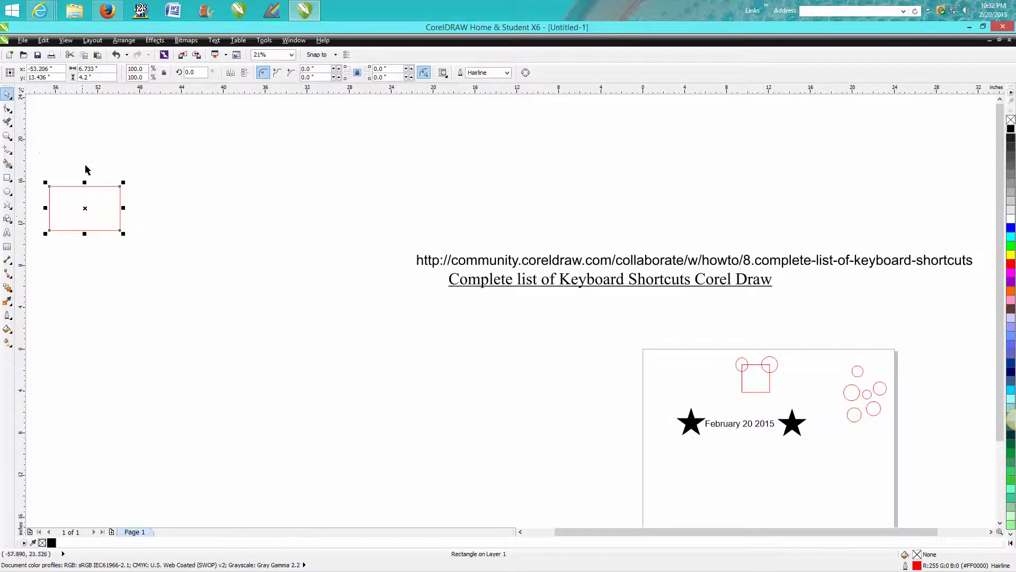
click(86, 209)
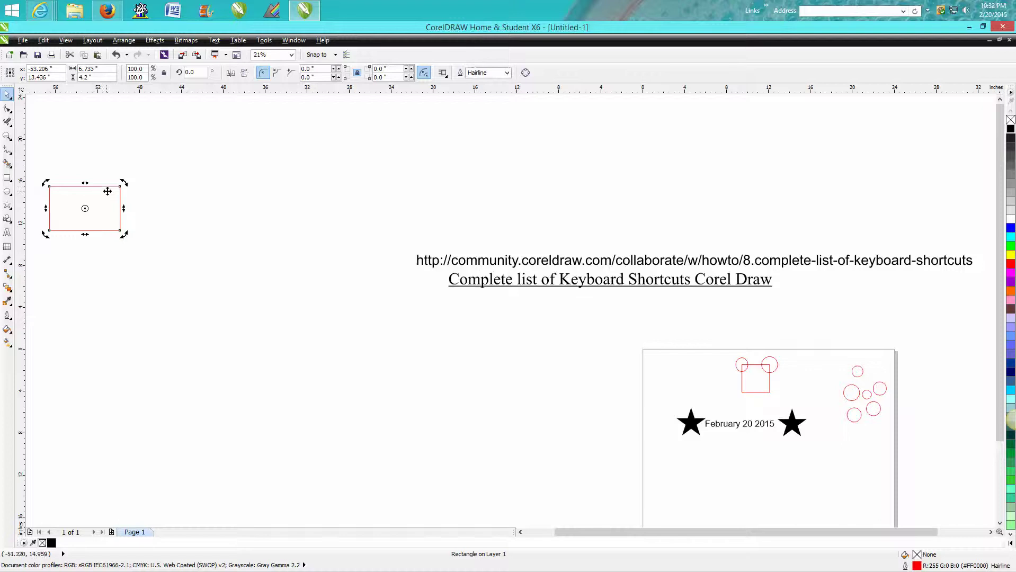
click(162, 212)
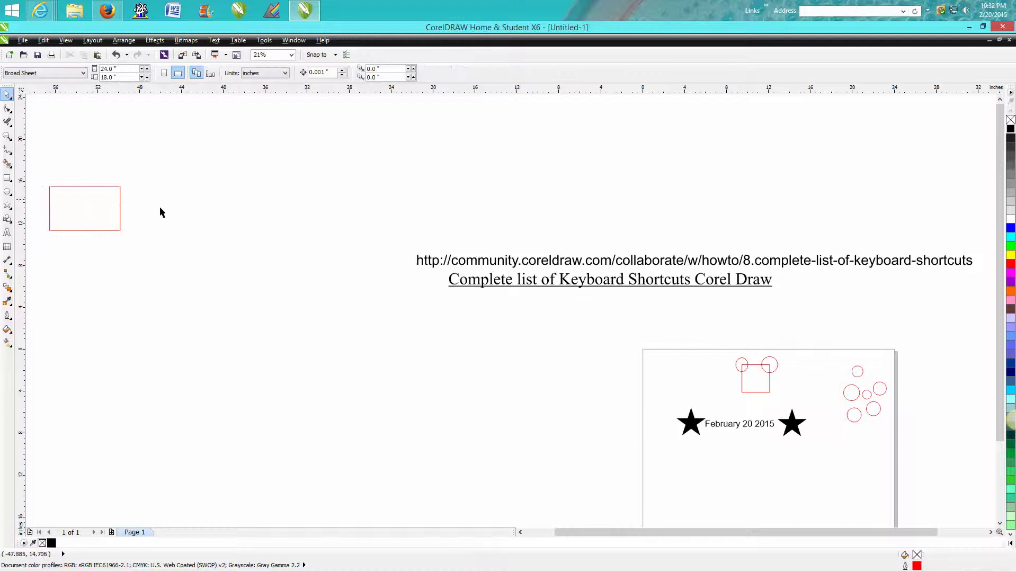
click(120, 208)
key(Delete)
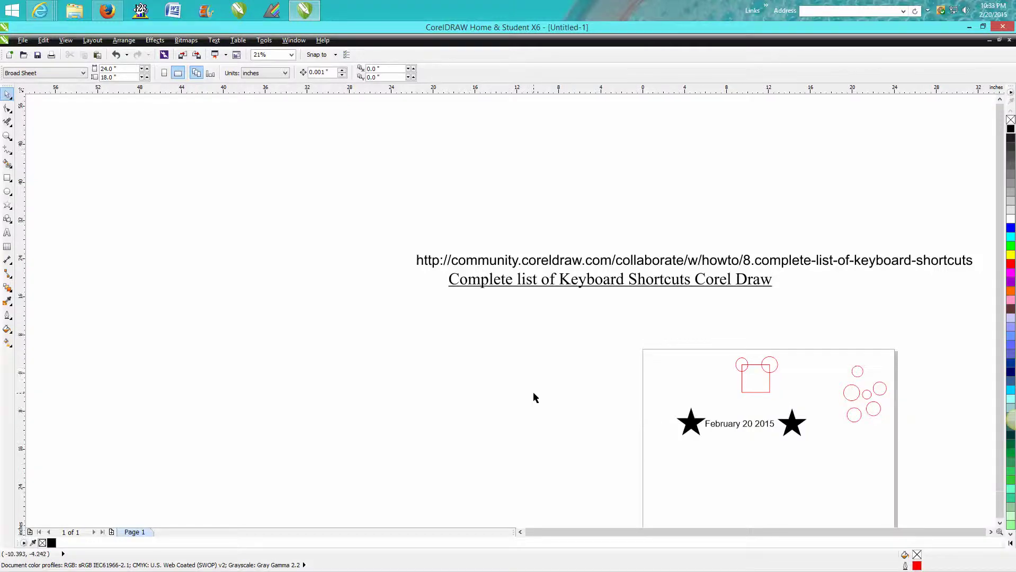
Marquee-zoom onto the page's stars, date, eared square and red circles
scroll(533, 396, down, 5)
scroll(532, 390, up, 4)
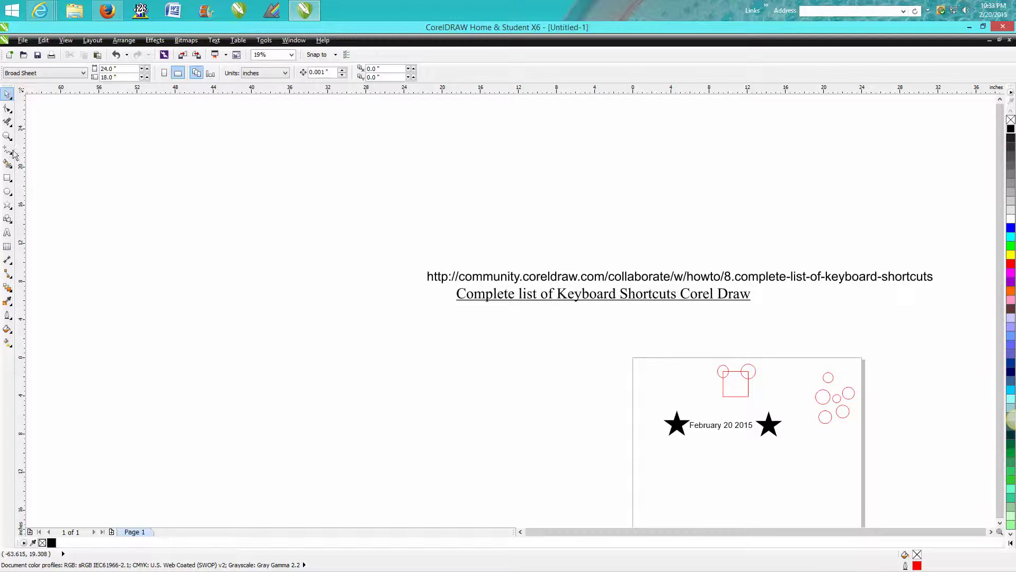
click(8, 136)
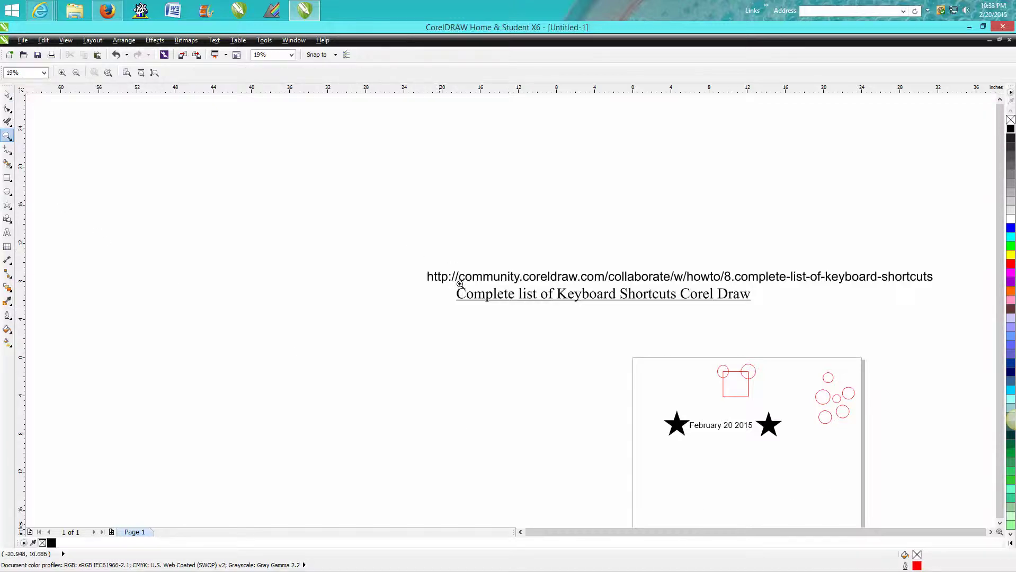
drag(586, 339, 909, 515)
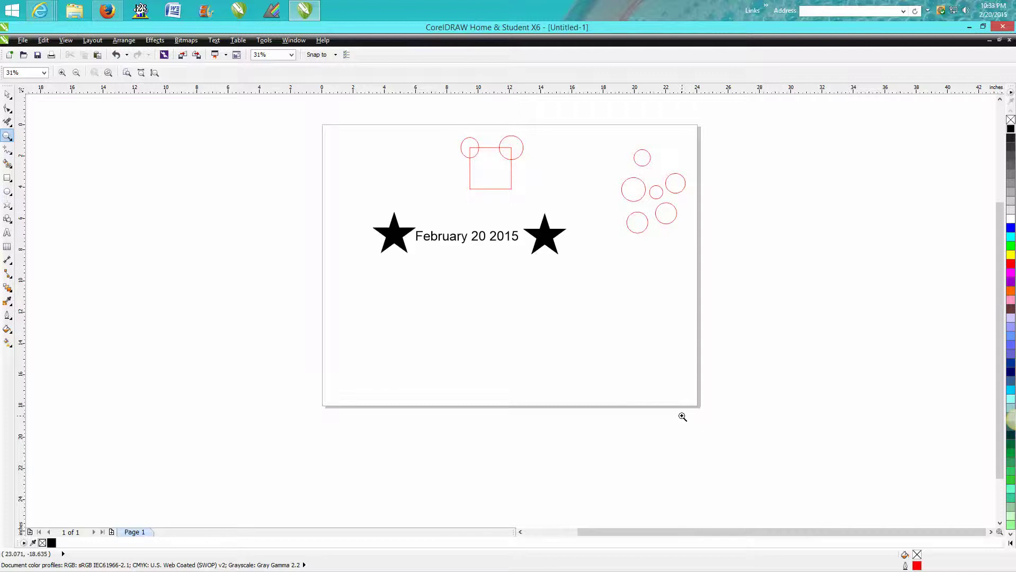
Draw a small rectangle on the page just above the left star
click(7, 94)
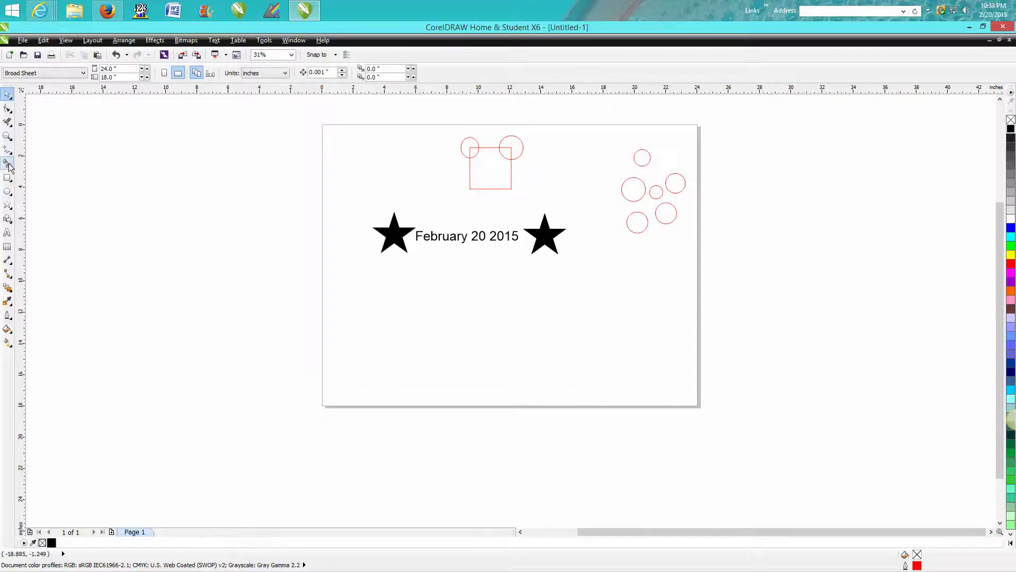
click(7, 178)
drag(362, 164, 412, 200)
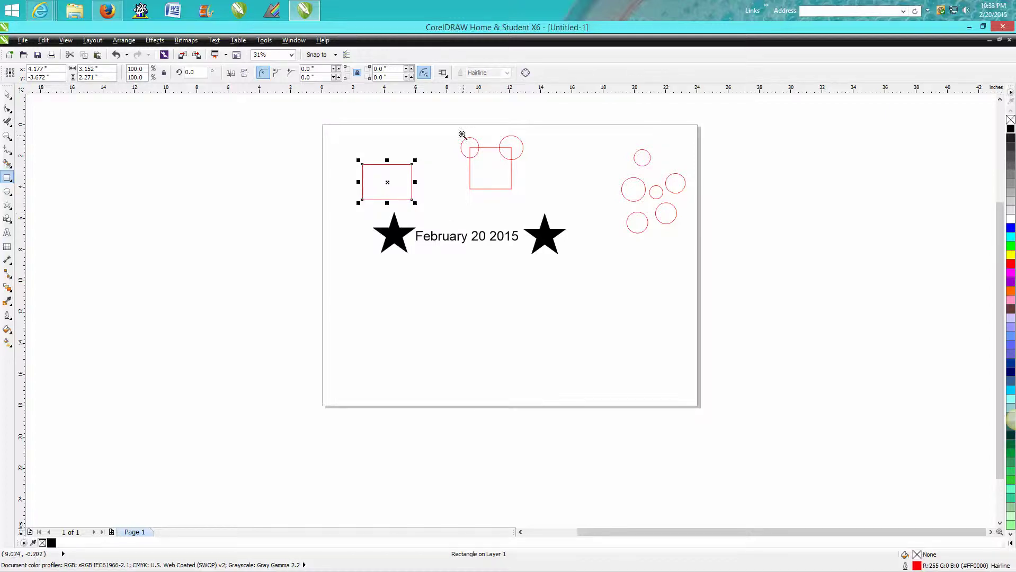
Zoom in on the eared square and its right circle, then zoom back out
drag(458, 132, 547, 199)
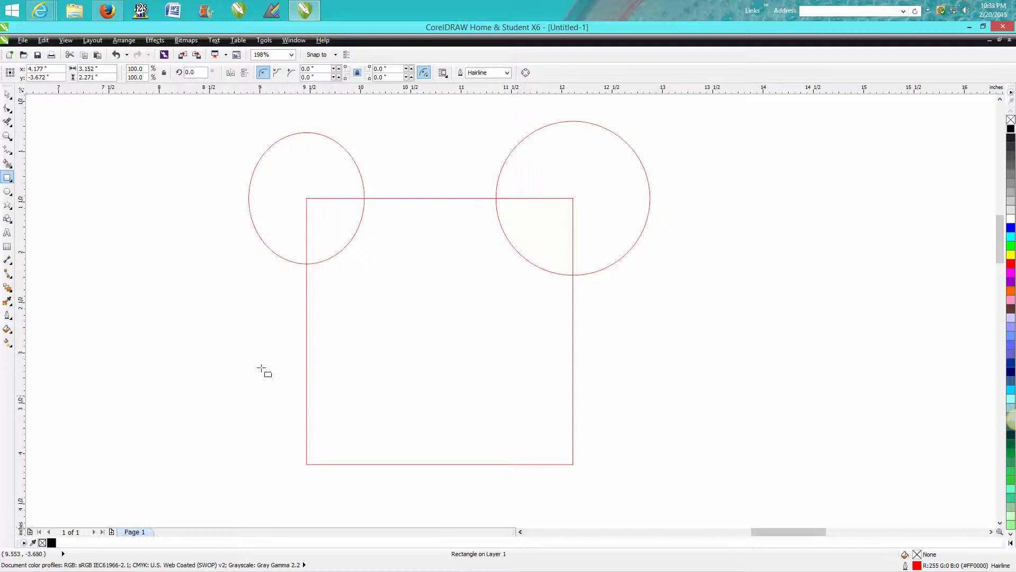
key(space)
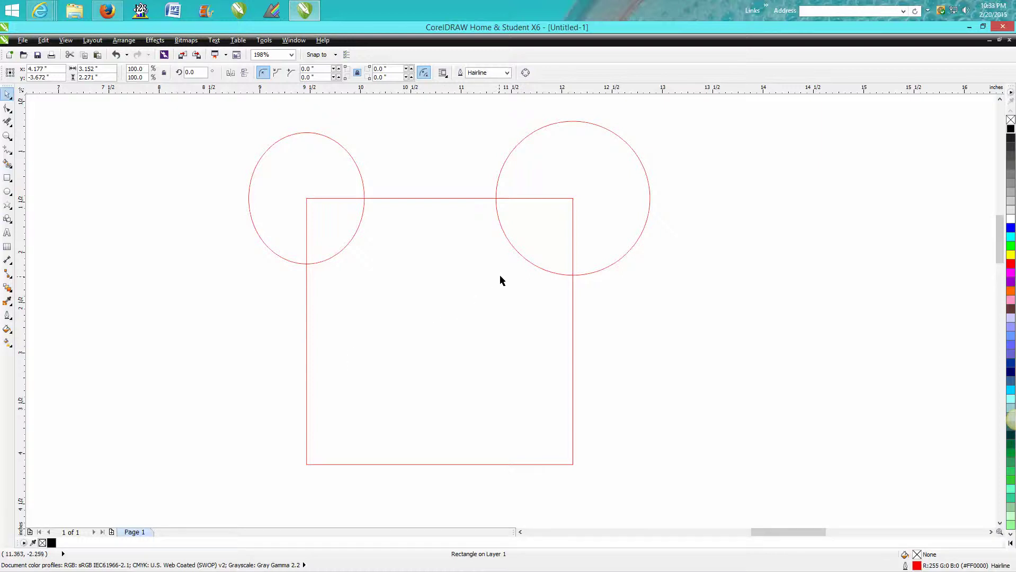
key(z)
drag(487, 119, 684, 289)
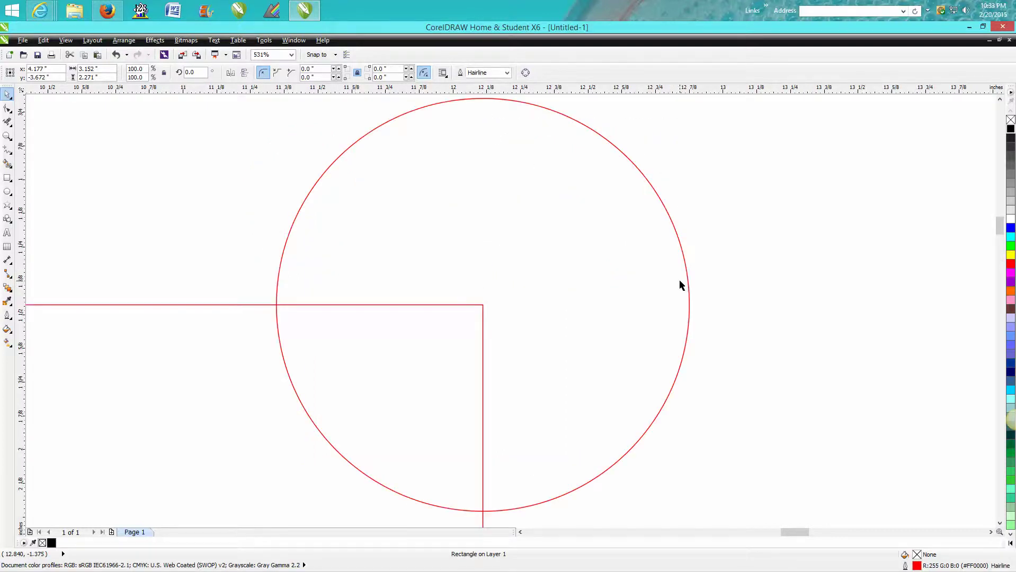
scroll(679, 280, down, 5)
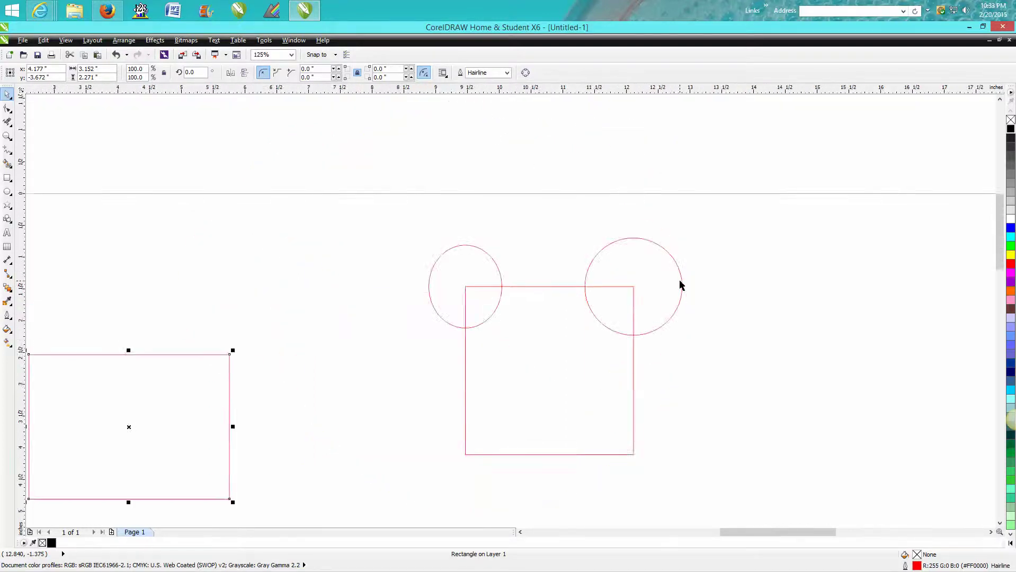
scroll(680, 285, down, 1)
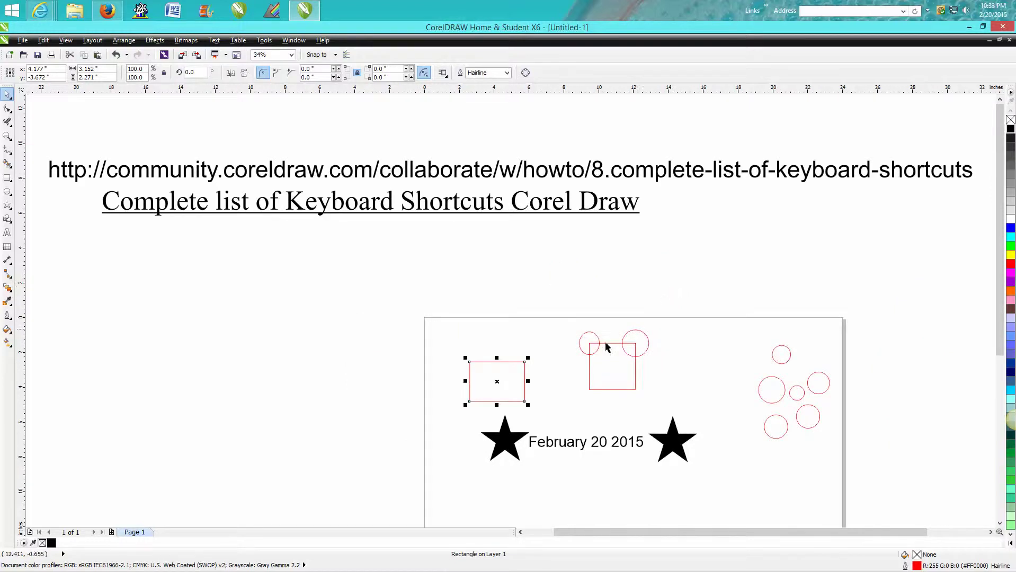
Fit the page with Shift+F4, zoom out, and marquee-zoom onto the URL and its title
key(shift+F4)
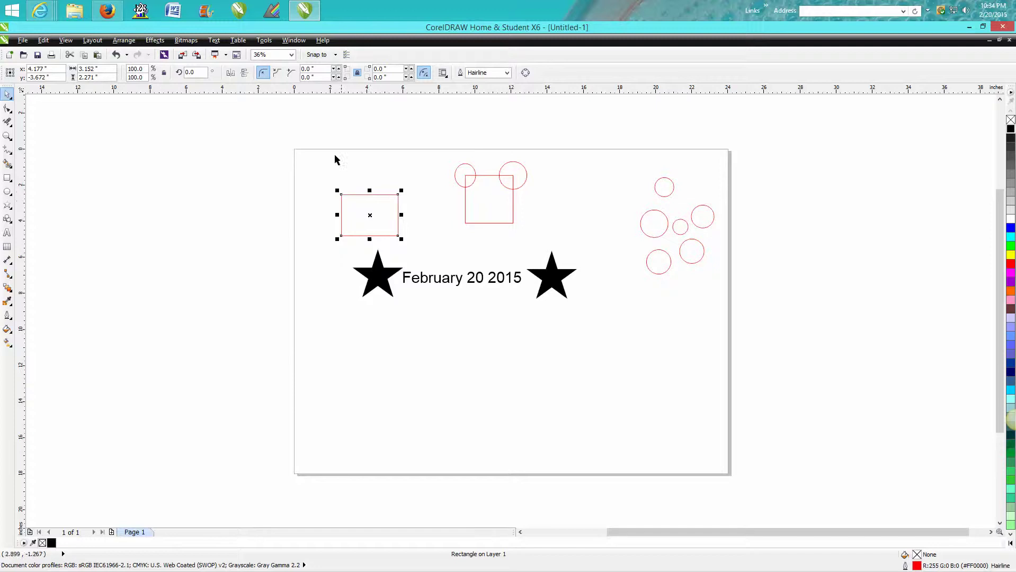
scroll(351, 186, down, 1)
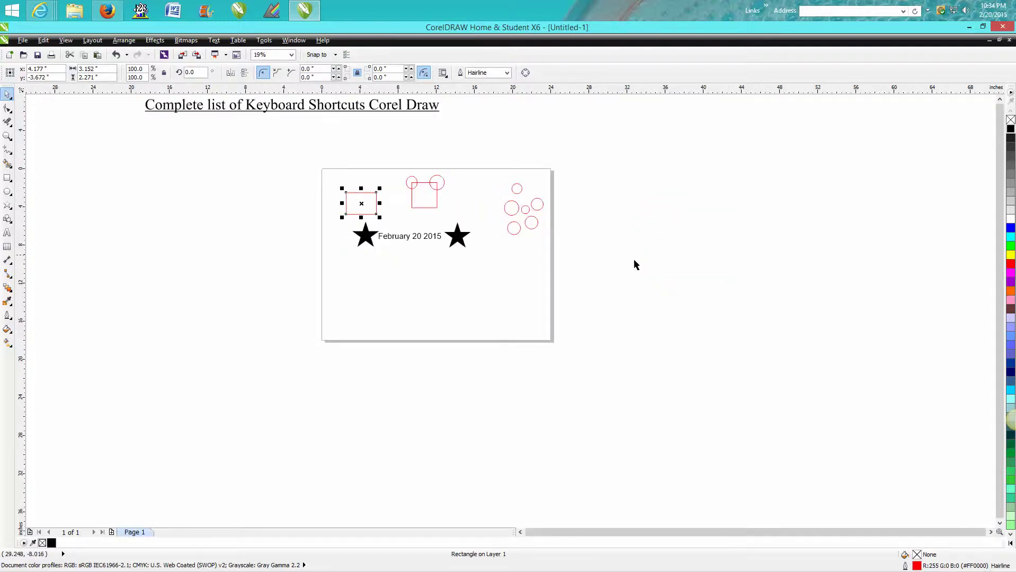
scroll(667, 296, down, 1)
click(8, 136)
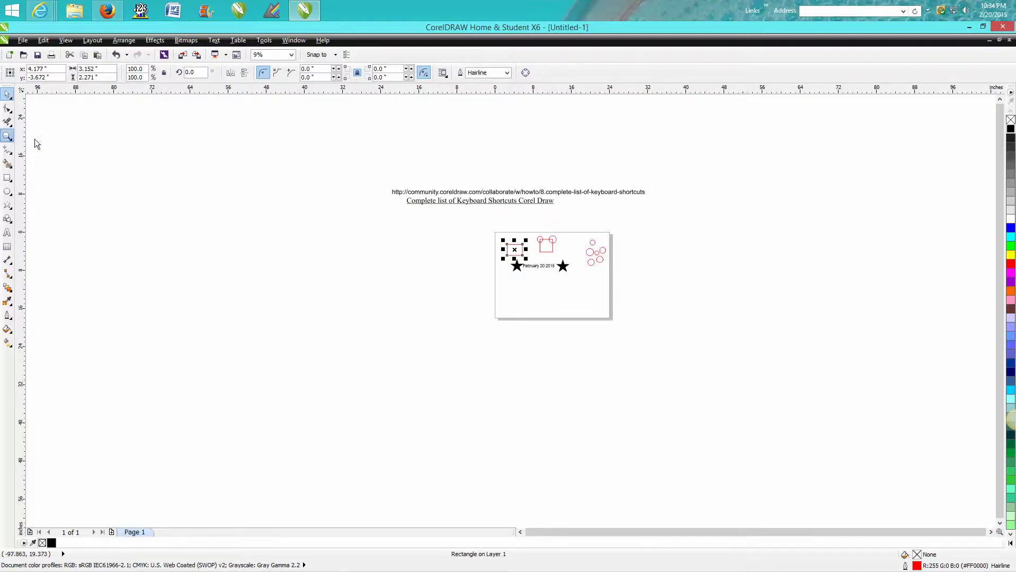
drag(391, 188, 607, 221)
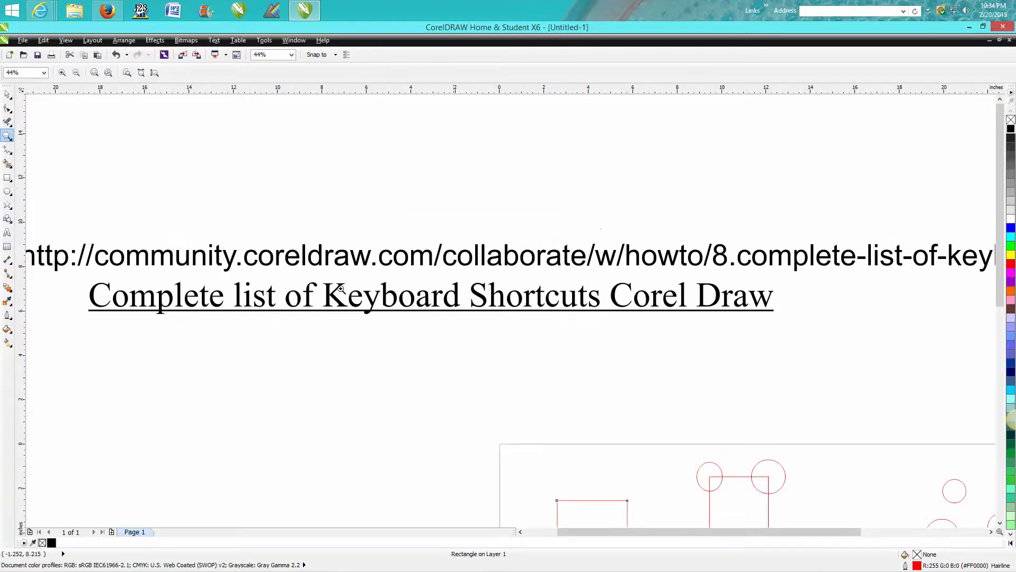